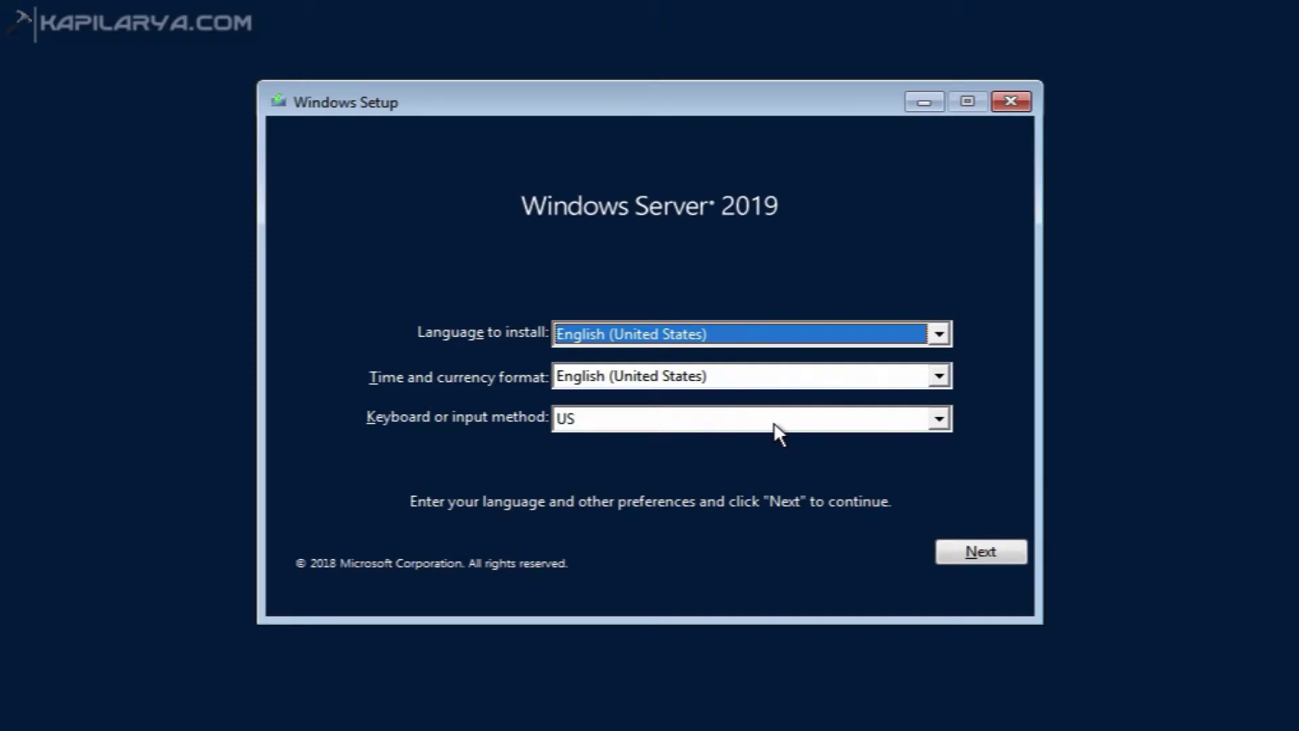
Keep English (United States) language and format with US keyboard, then begin installation.
left_click(940, 335)
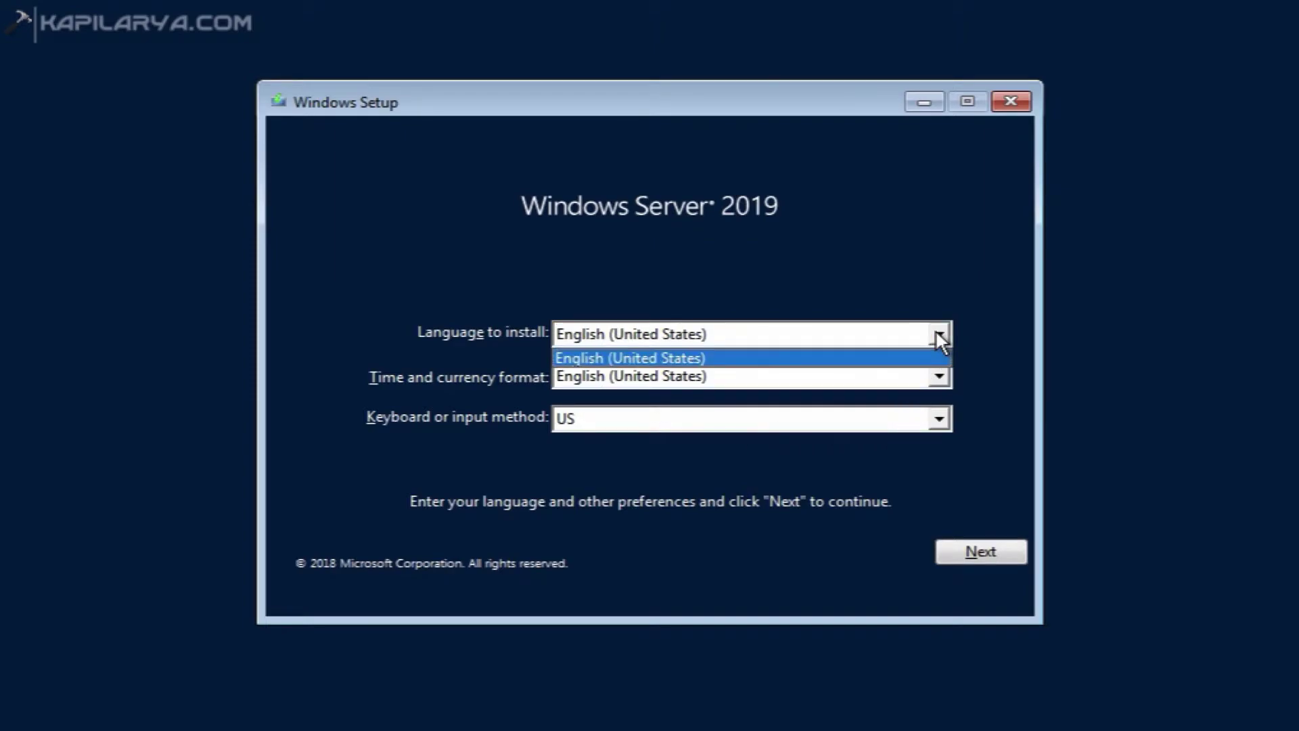
left_click(940, 334)
left_click(940, 378)
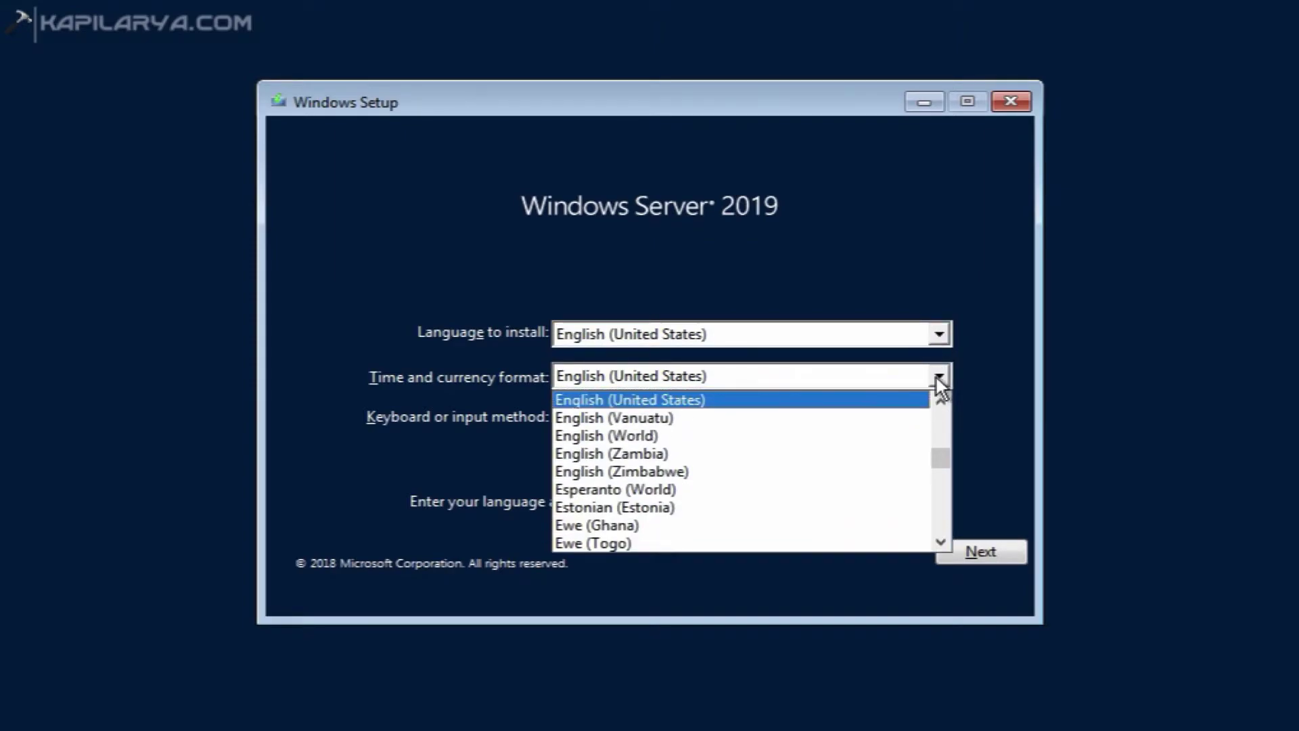
left_click(938, 377)
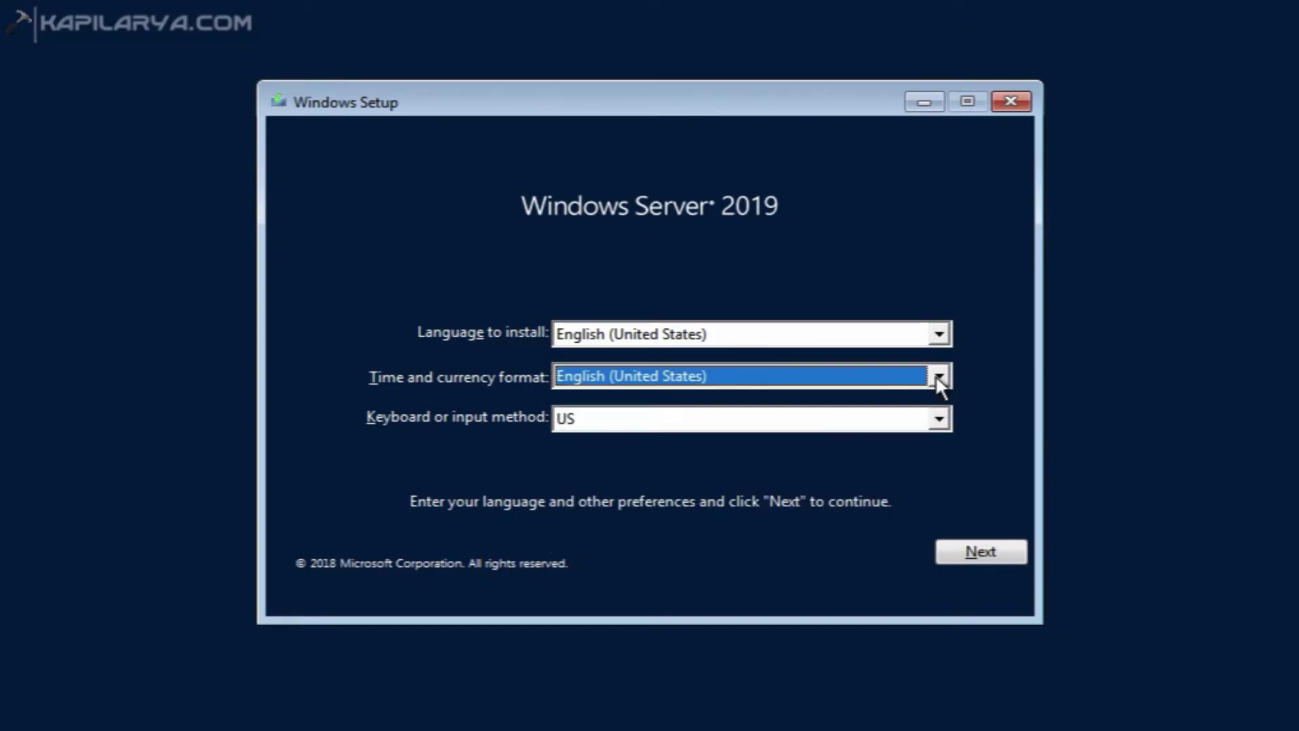
left_click(941, 420)
left_click(940, 419)
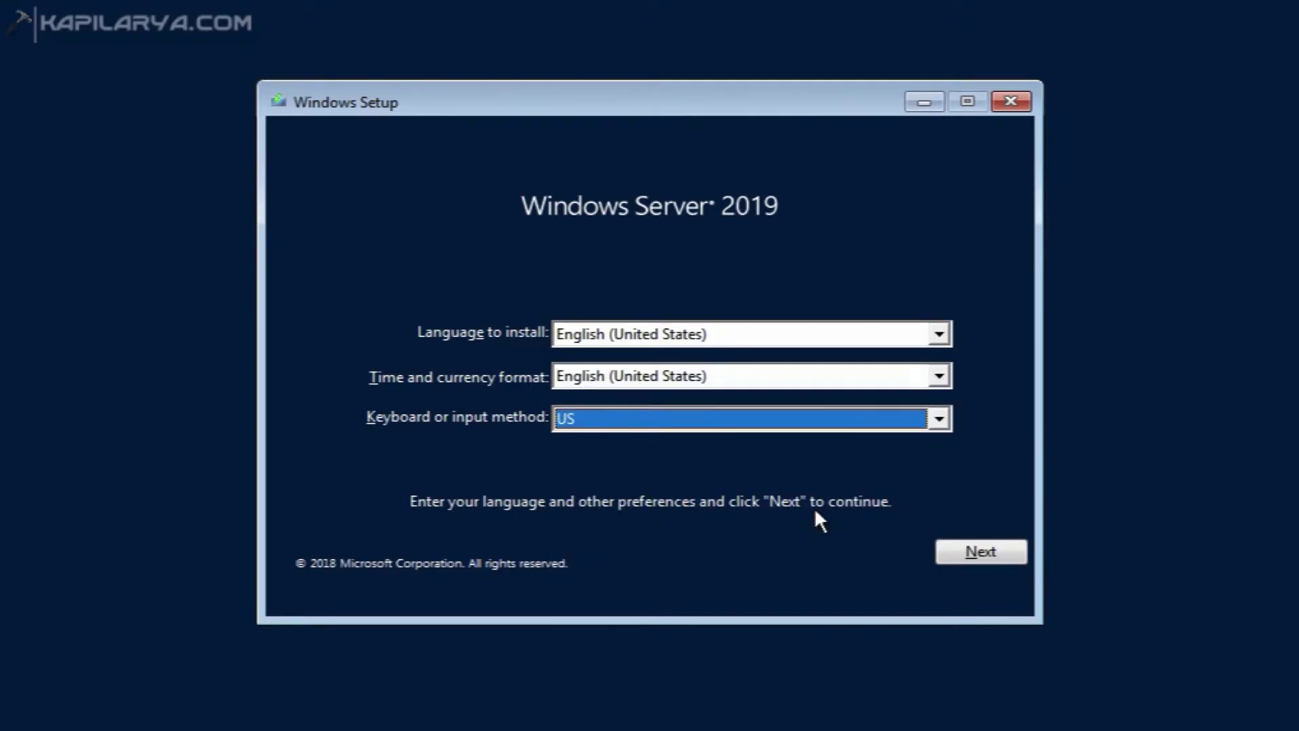
left_click(959, 553)
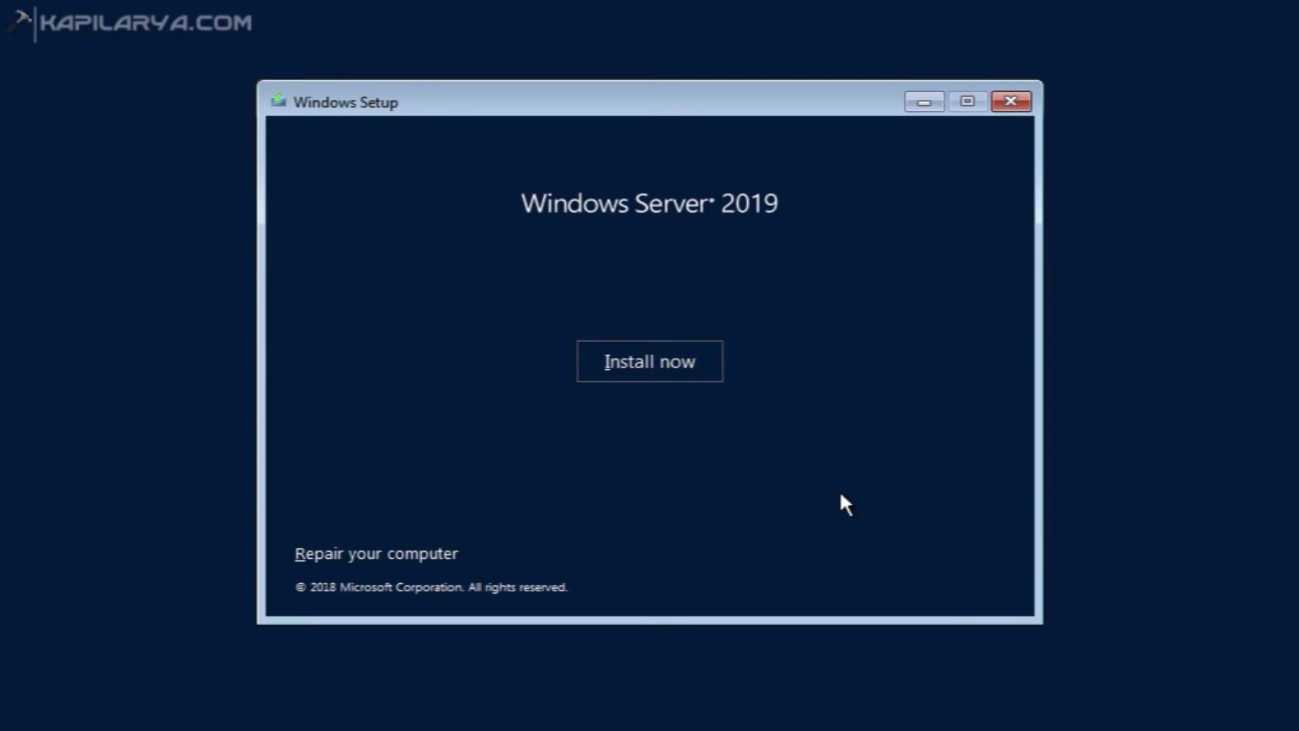
left_click(594, 358)
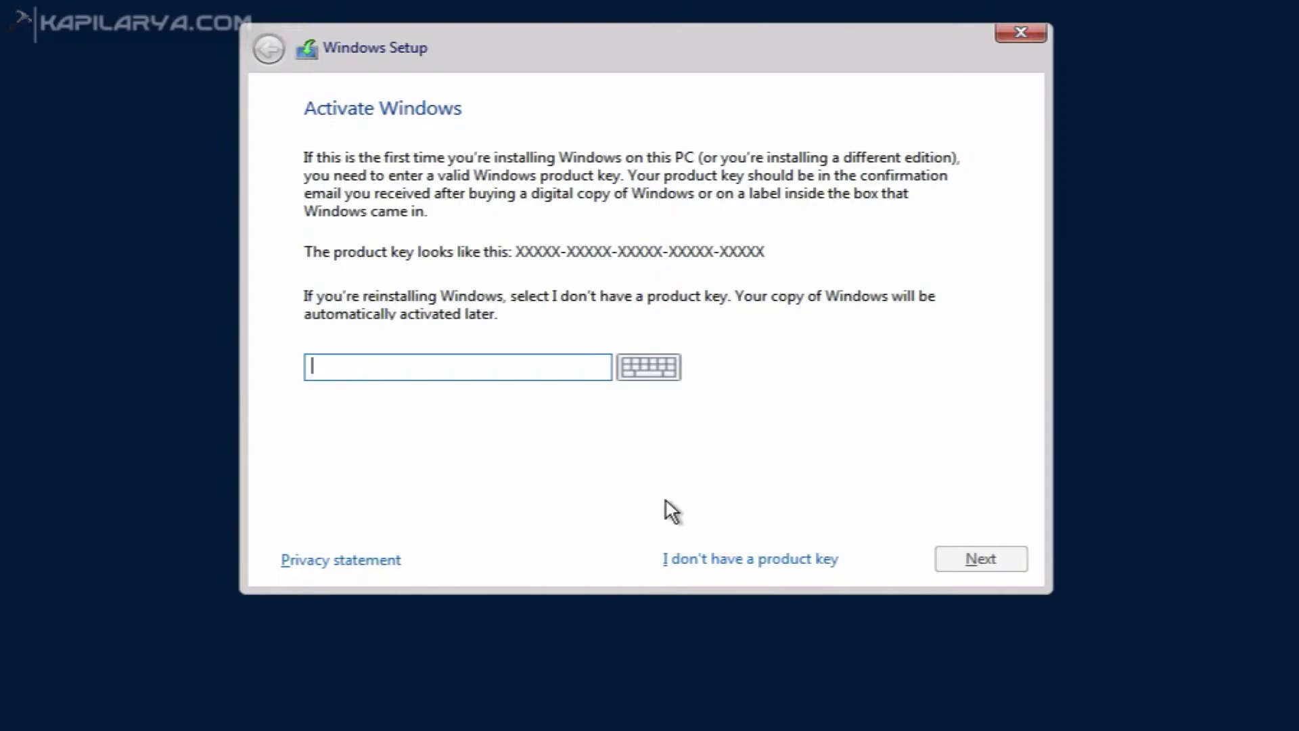
Skip product key activation by choosing 'I don't have a product key'.
left_click(699, 561)
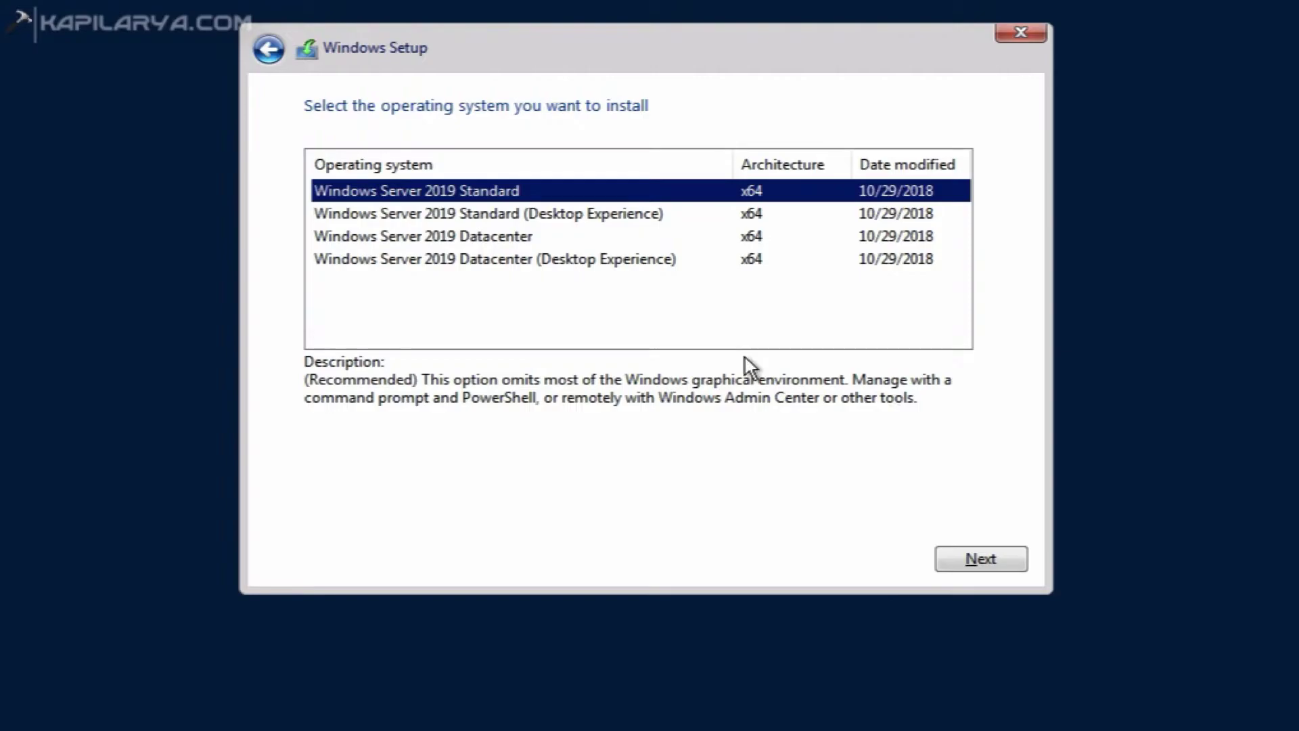
Select Windows Server 2019 Standard (Desktop Experience) and continue to the license terms.
left_click(492, 215)
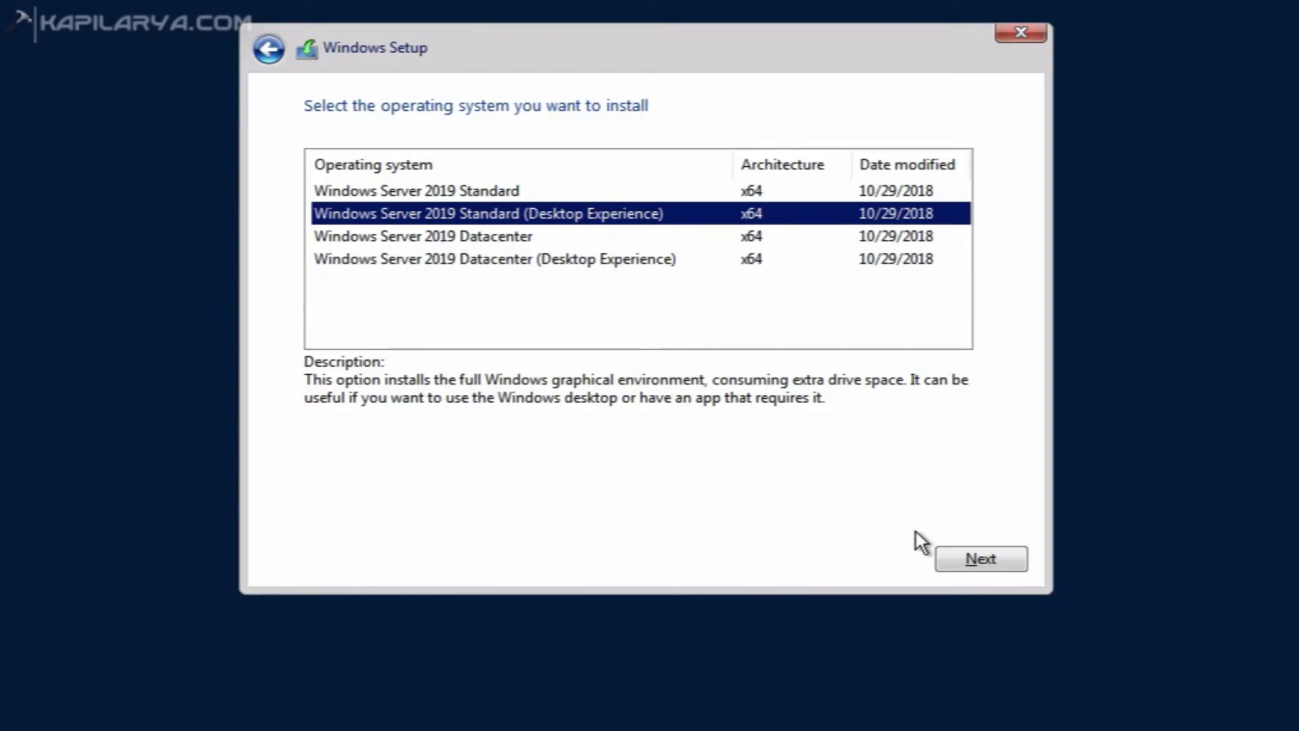
left_click(956, 558)
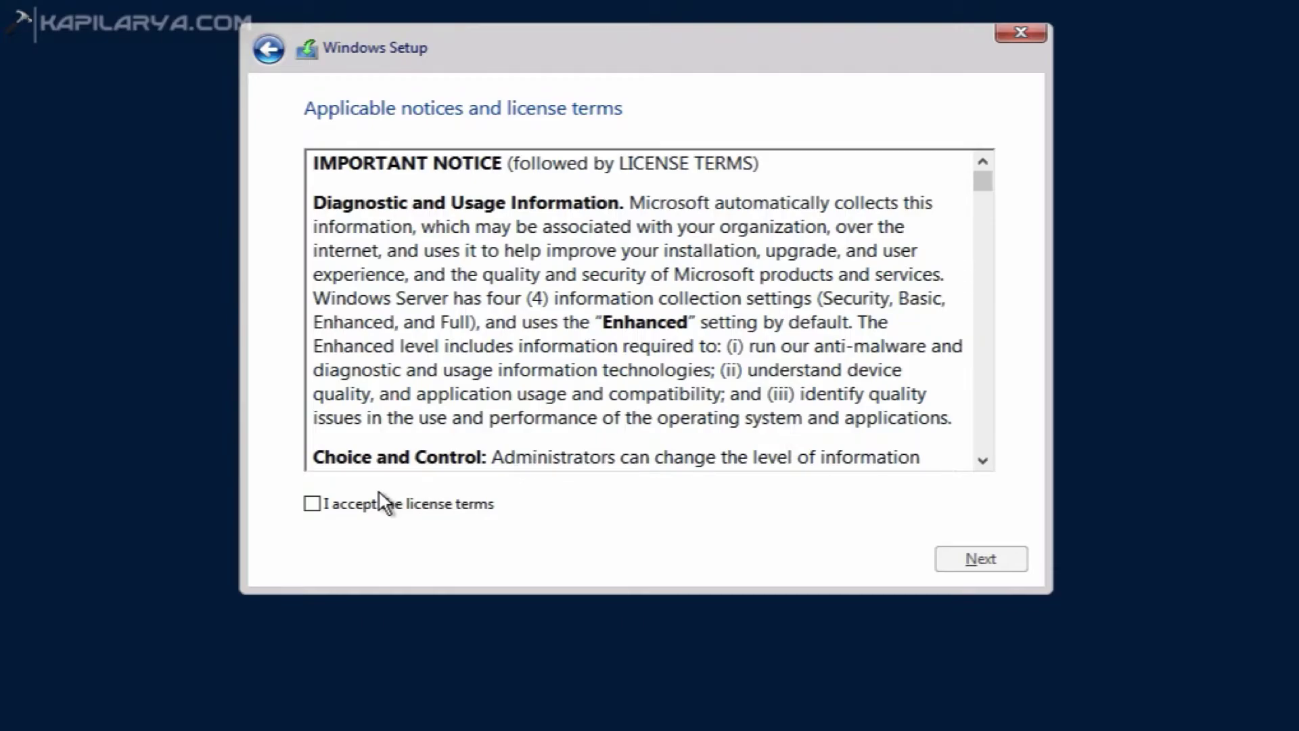
Accept the license terms and choose 'Custom: Install Windows only (advanced)'.
left_click(352, 507)
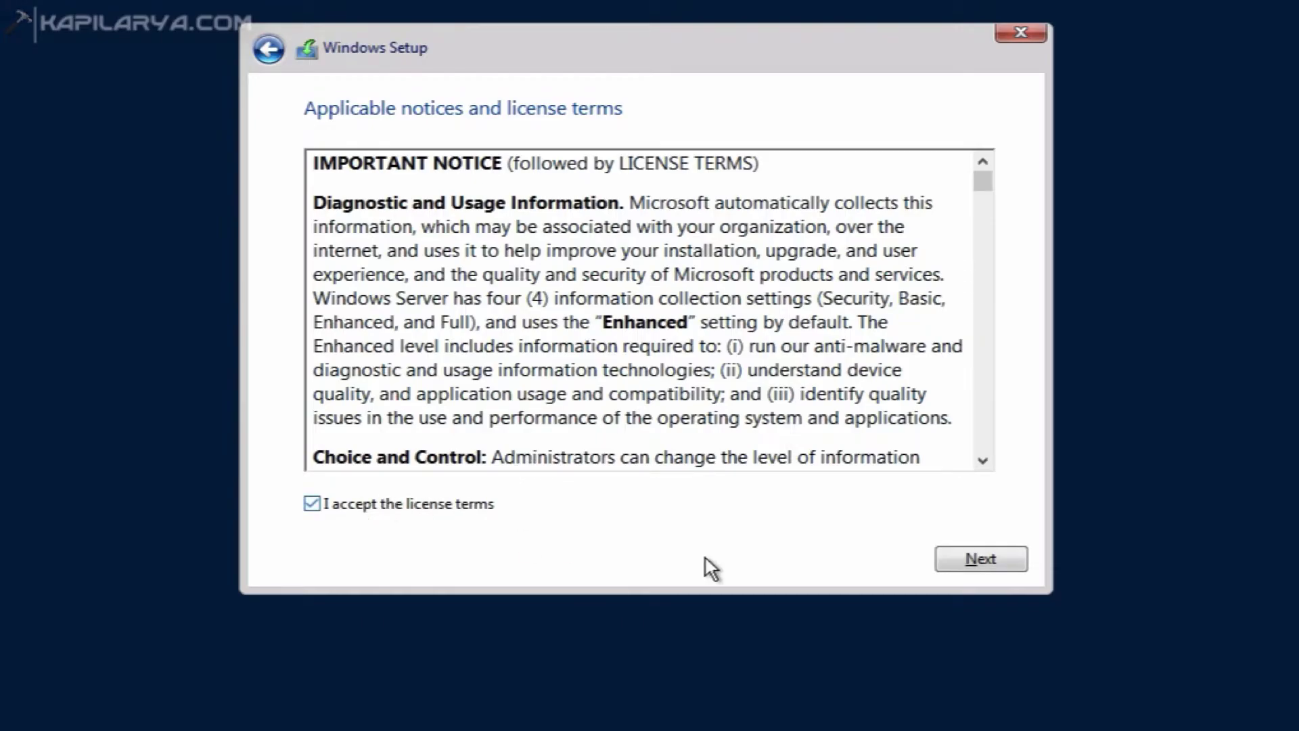
left_click(955, 561)
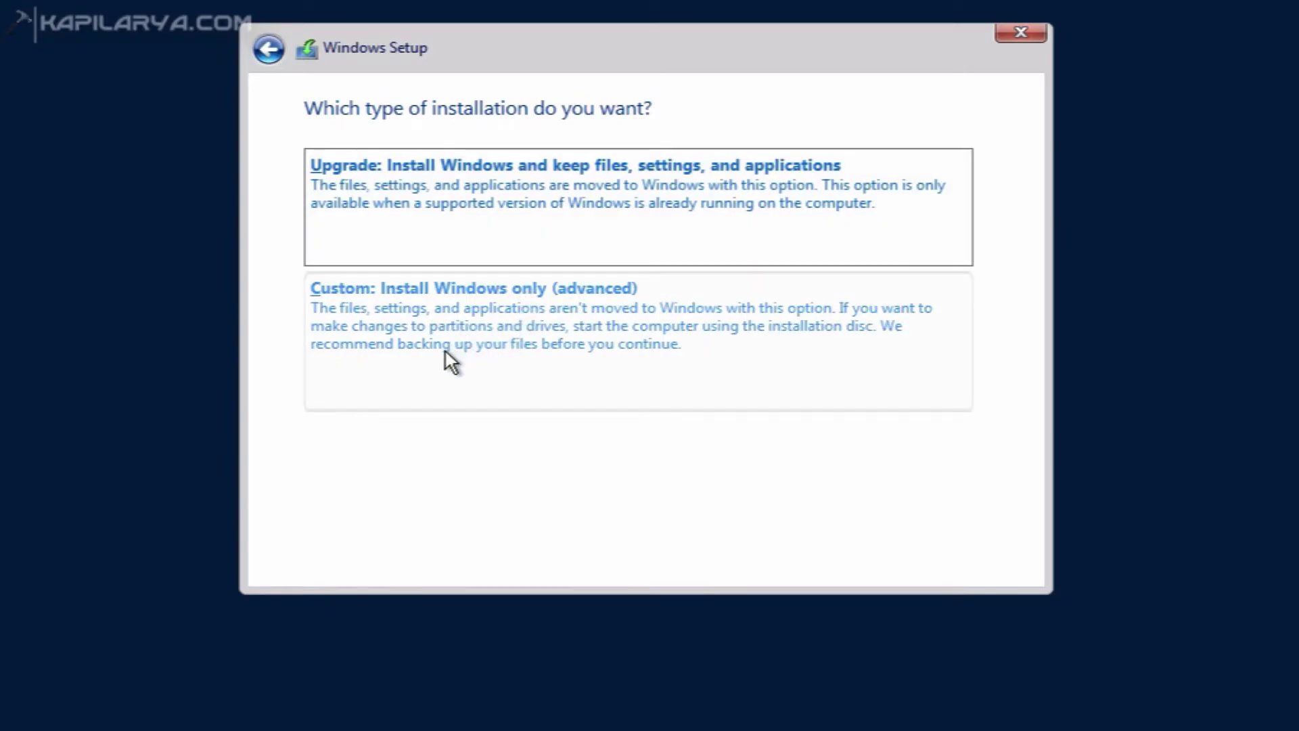
left_click(420, 352)
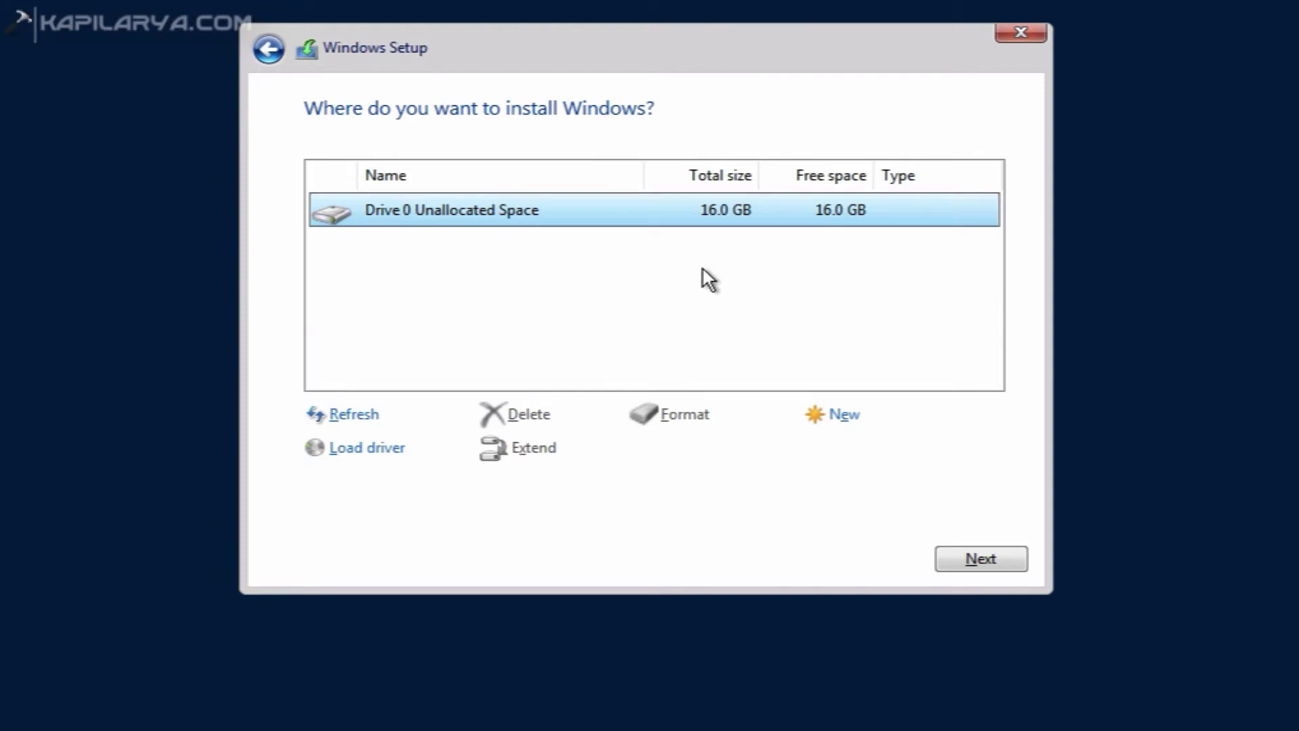
Install onto Drive 0's 16.0 GB unallocated space and restart when finished.
left_click(960, 562)
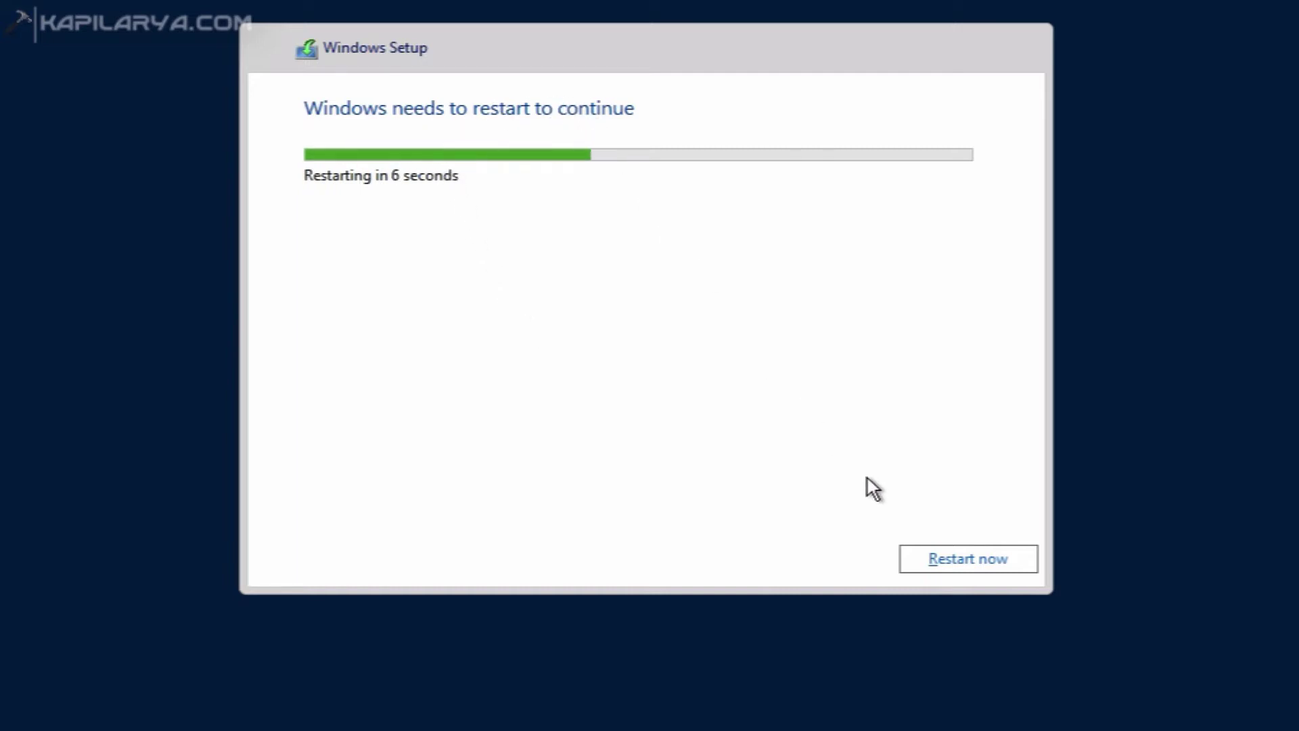
left_click(917, 559)
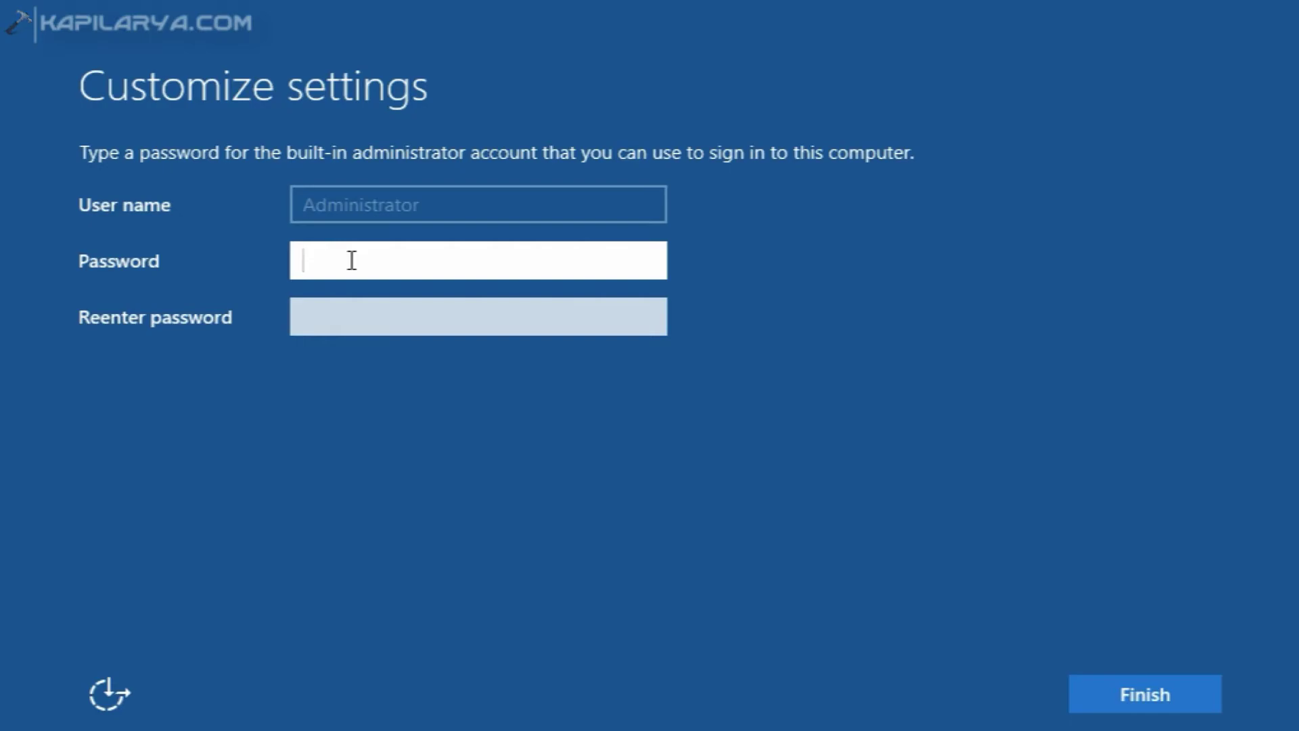
Enter the new Administrator account password in the Password field.
key("Caps_Lock")
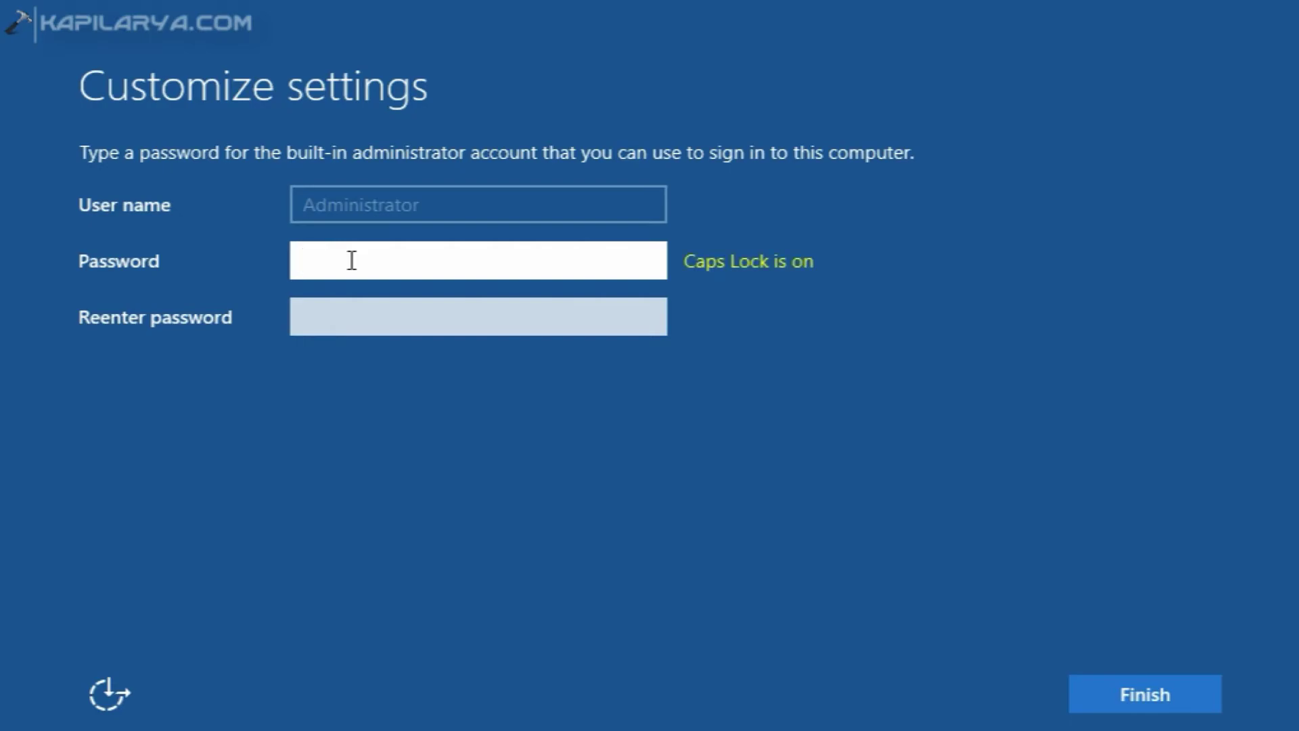
type("PA")
key("Caps_Lock")
type("sswo")
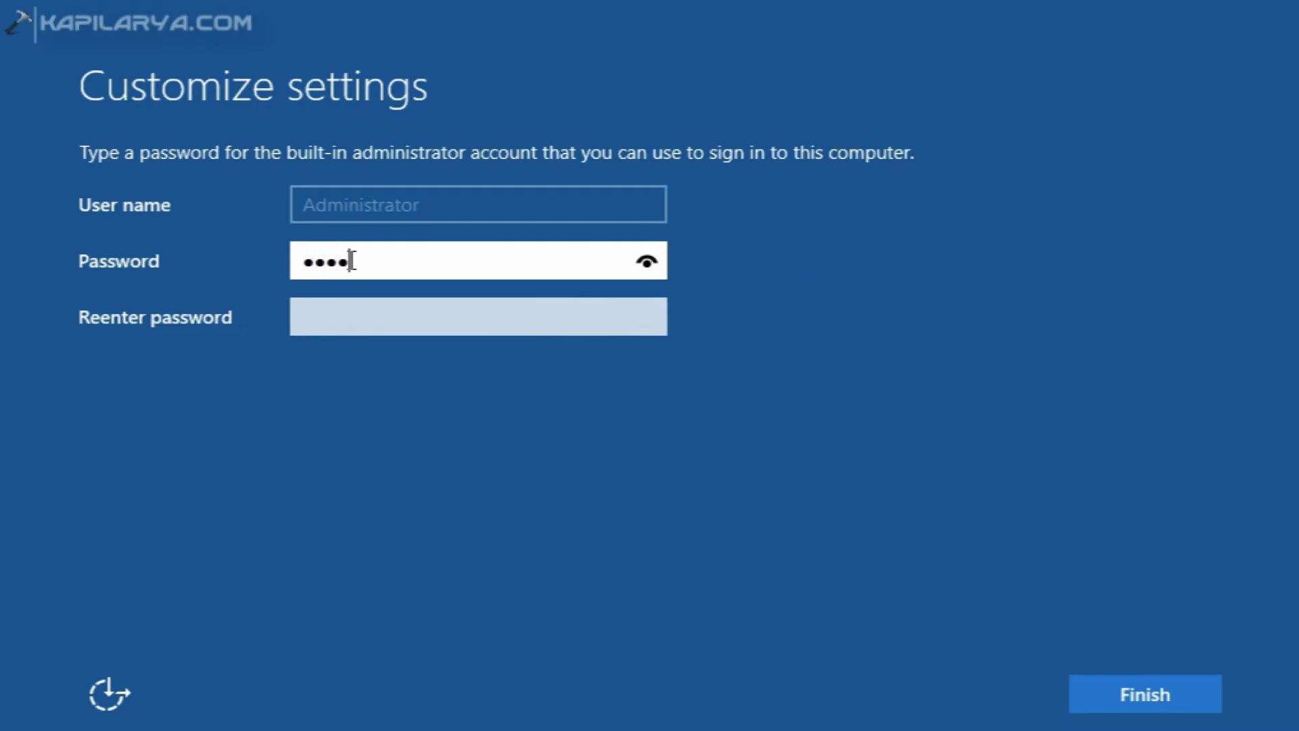
type("rd")
Re-enter the same password in Reenter password and finish setup.
left_click(322, 321)
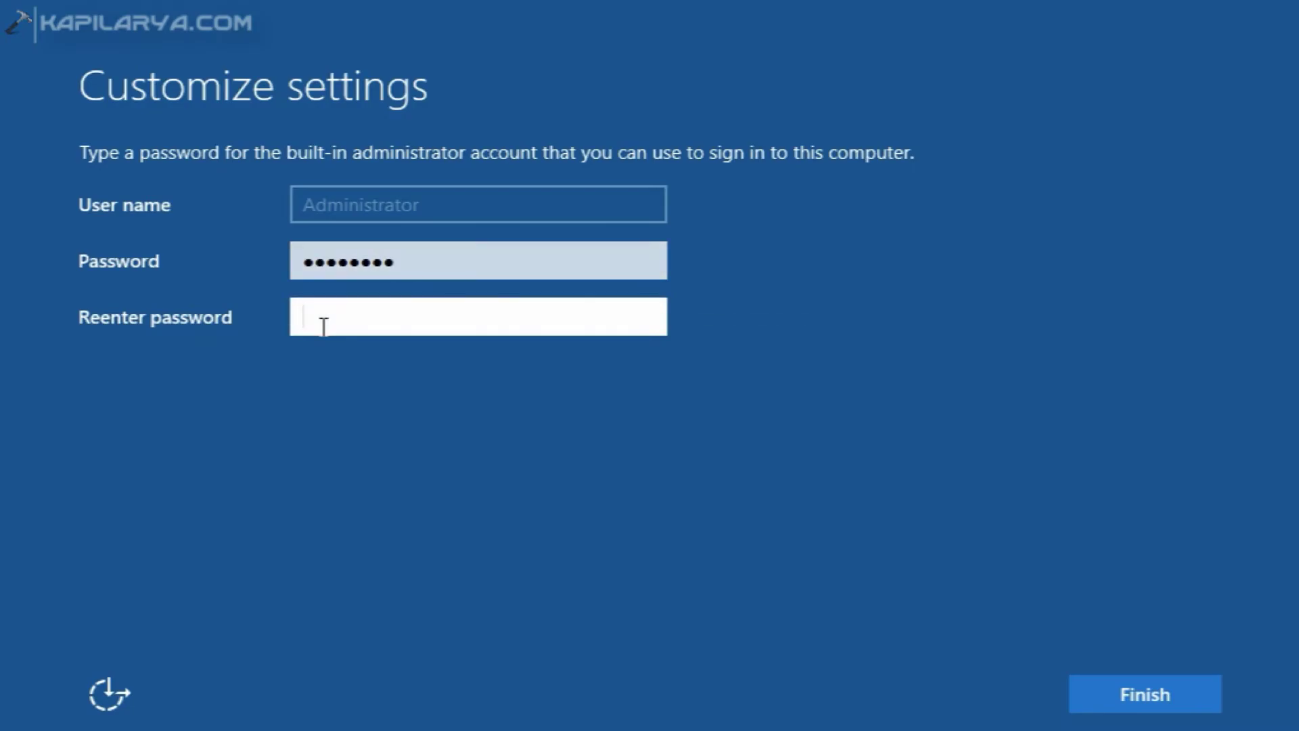
key("Caps_Lock")
type("PA")
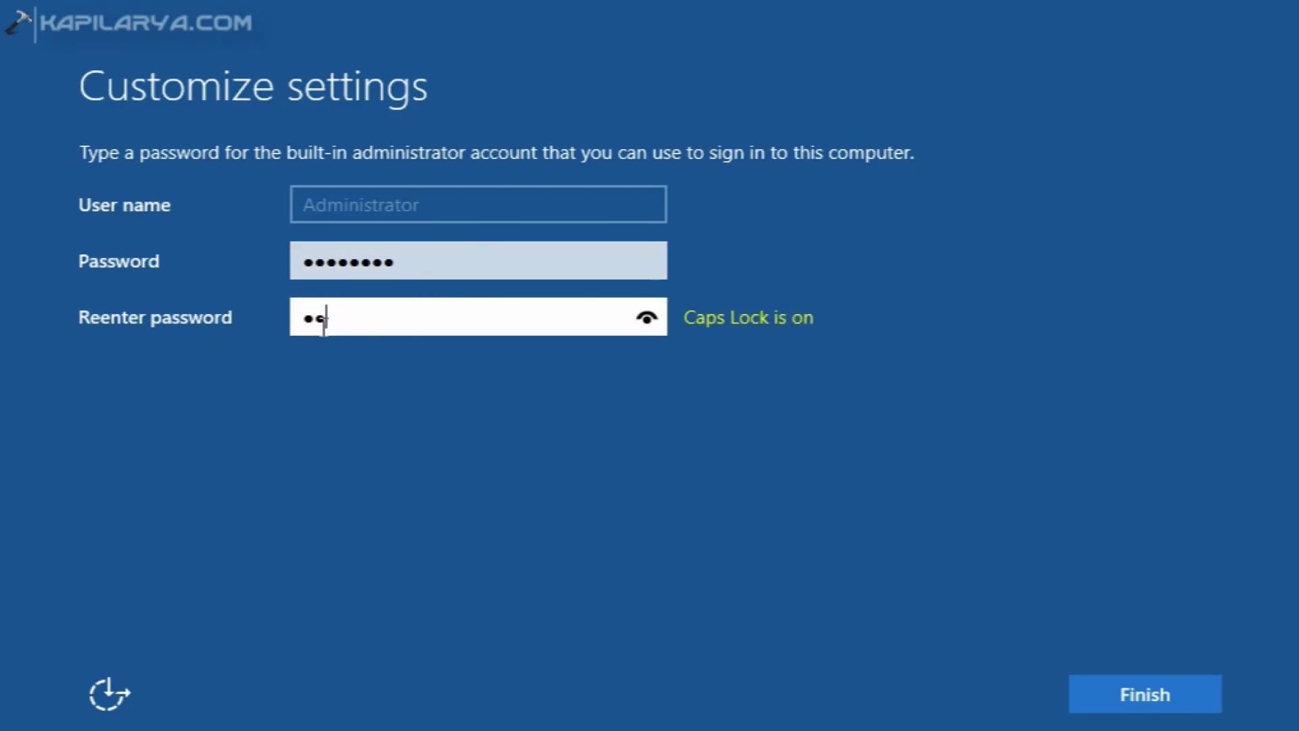
key("Caps_Lock")
type("sswor")
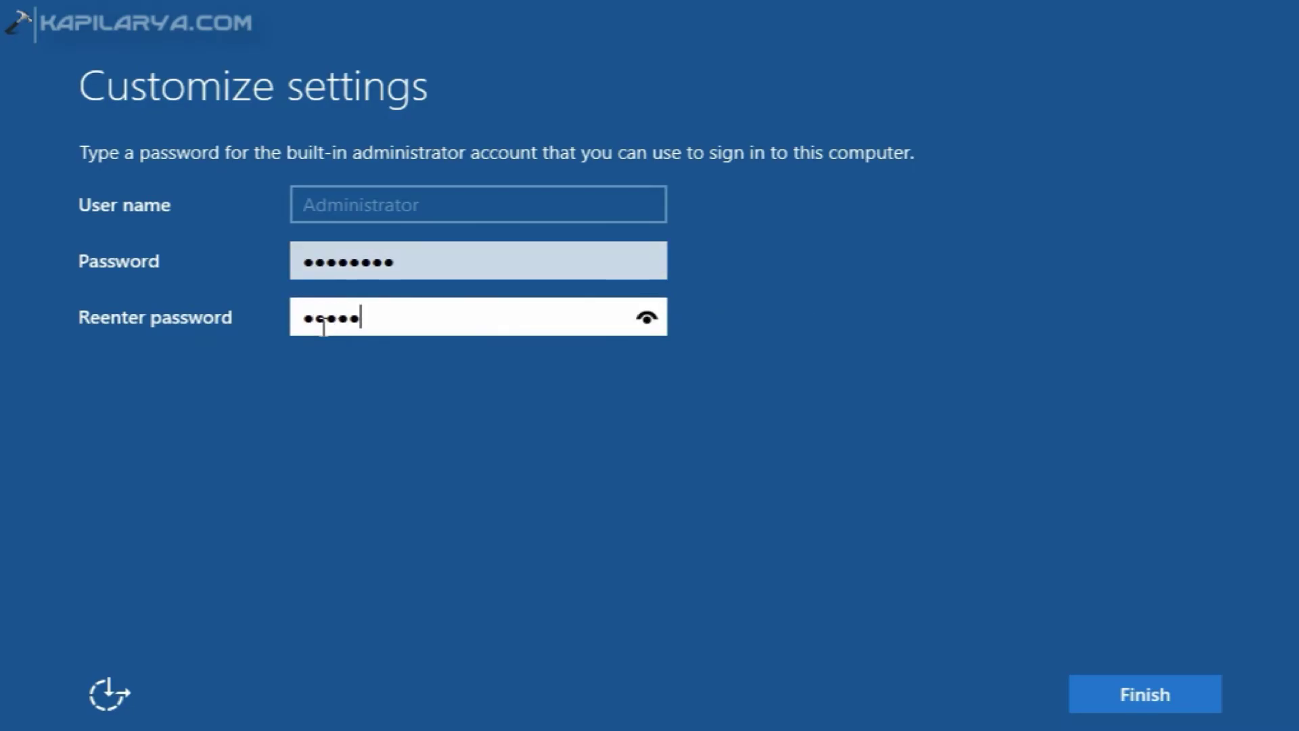
type("d")
left_click(1096, 691)
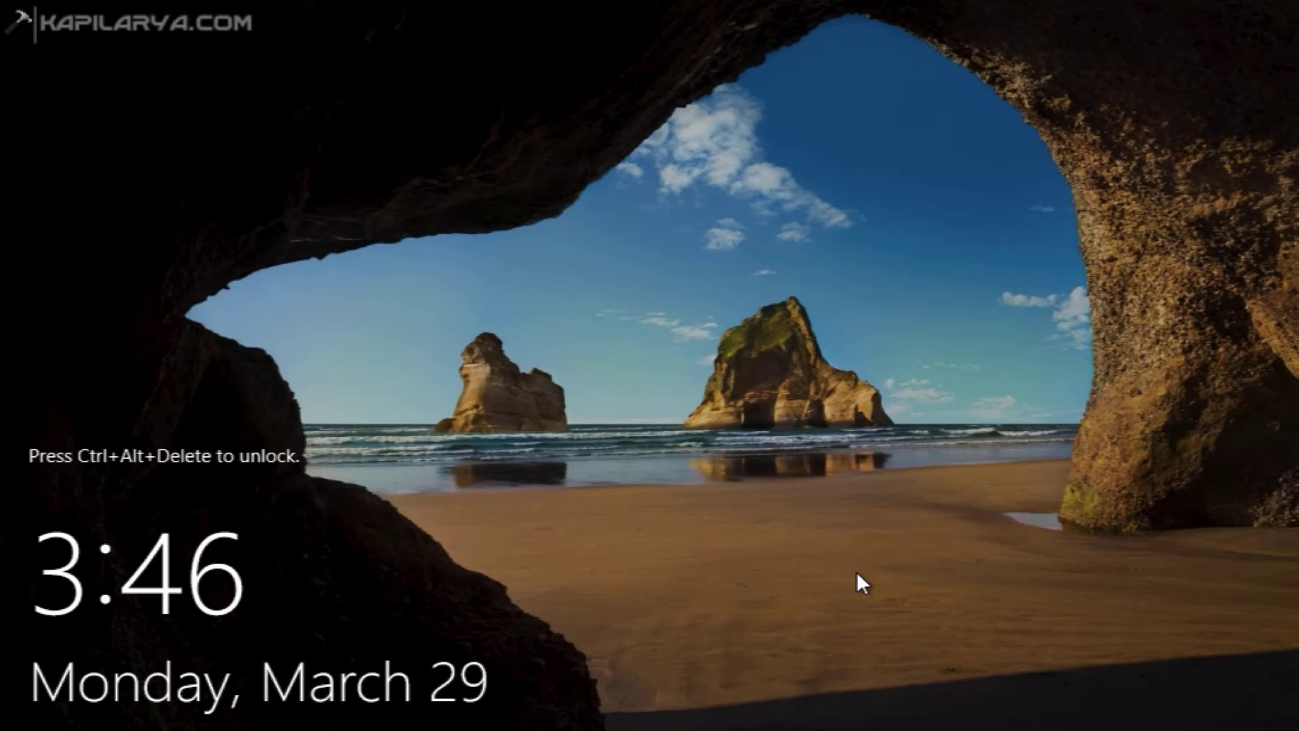
Sign in as Administrator using Ctrl+Alt+Delete and the account password.
key("ctrl+alt+Delete")
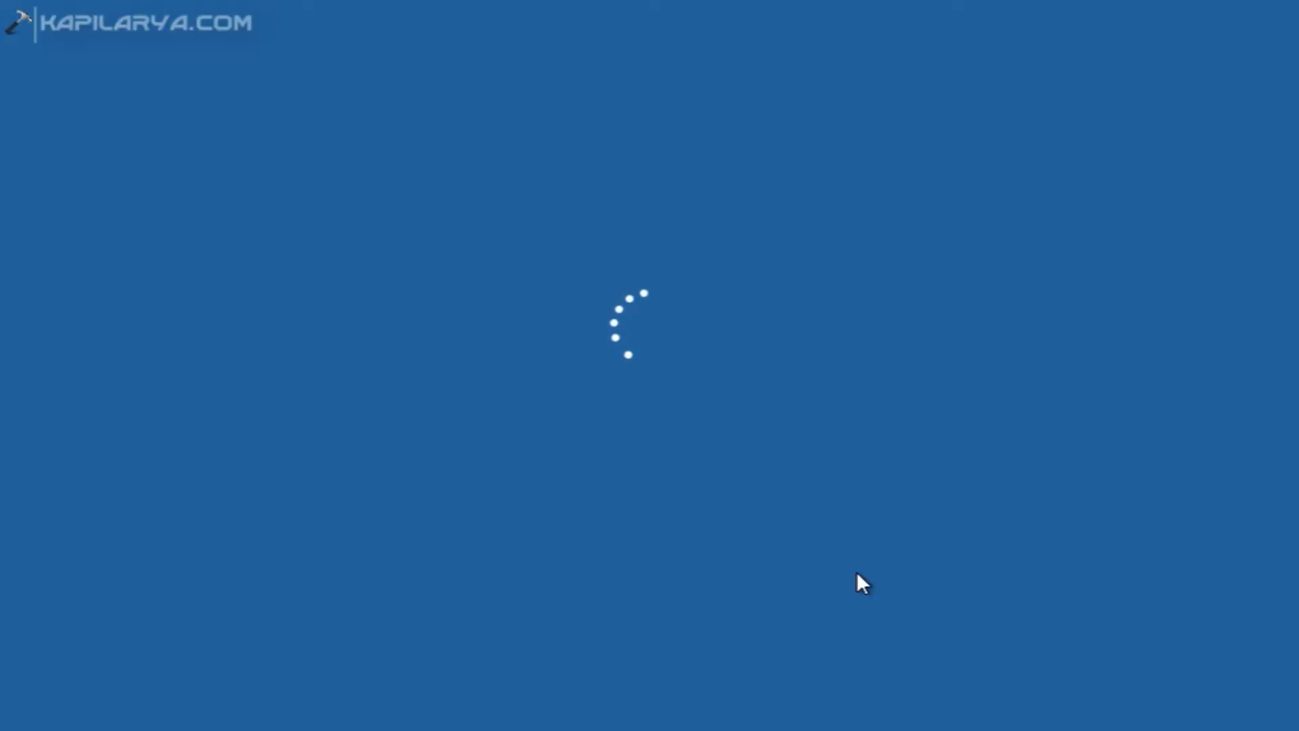
key("Caps_Lock")
type("**")
key("Caps_Lock")
type("****")
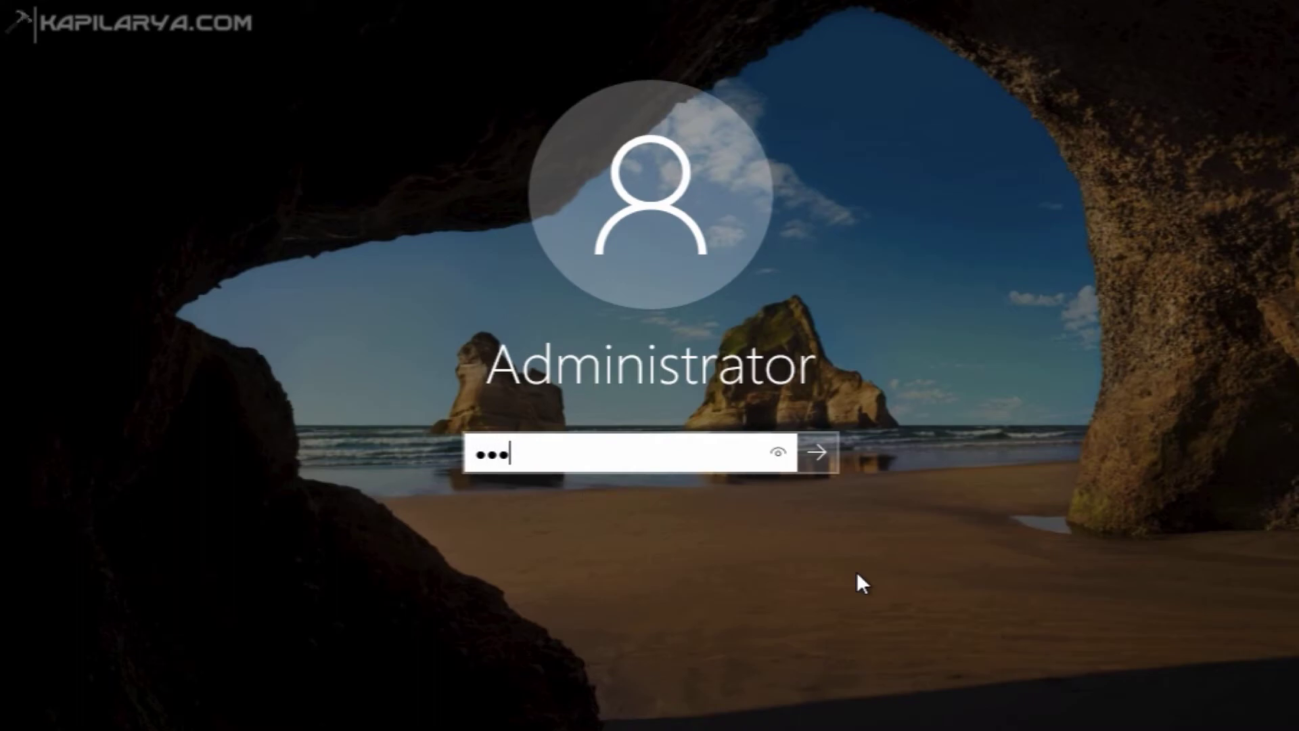
type("***")
key("Return")
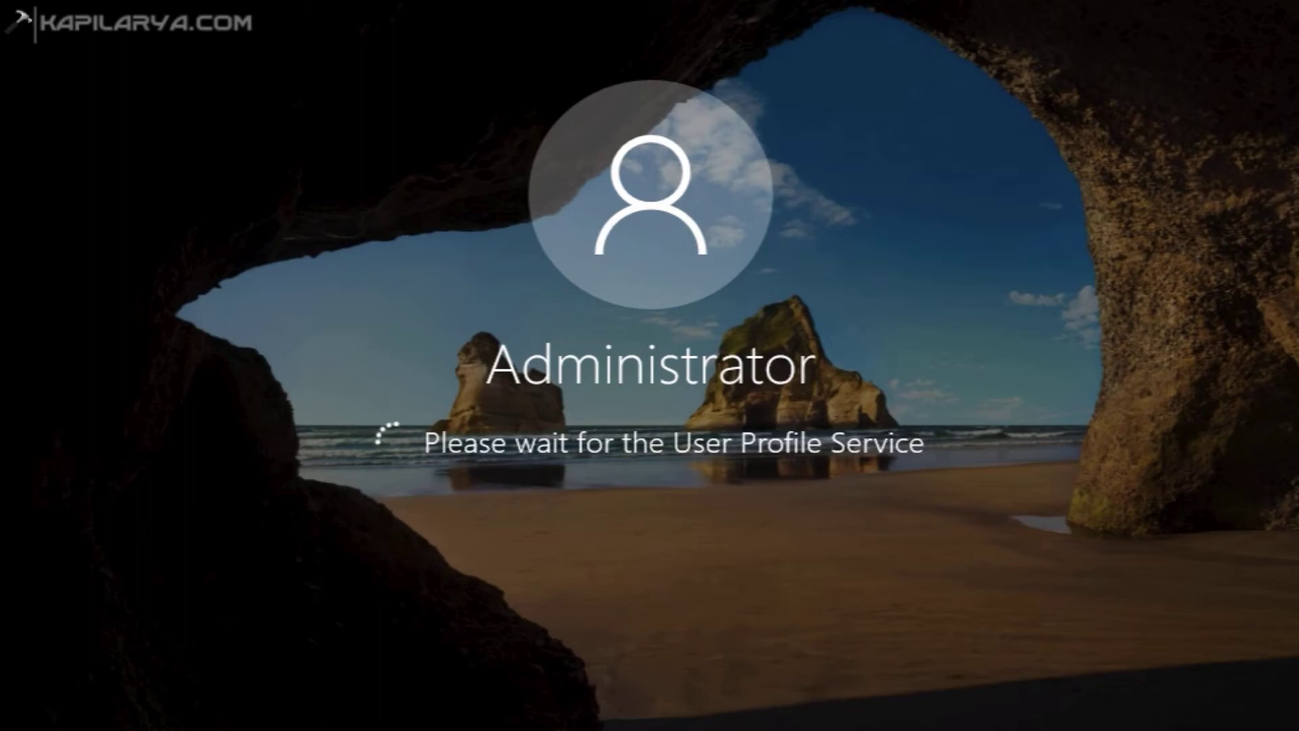
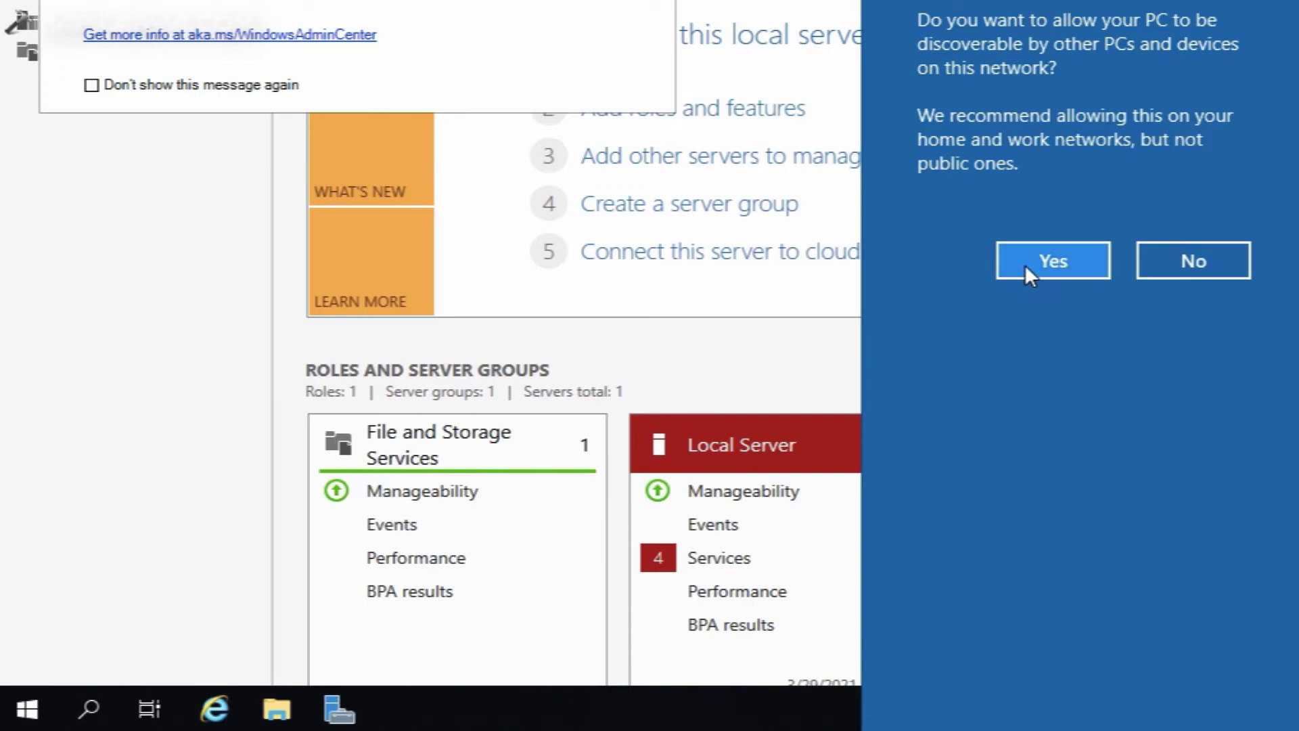
Allow network discovery, tick Don't show this message again on the Admin Center prompt, and close Server Manager.
left_click(1026, 264)
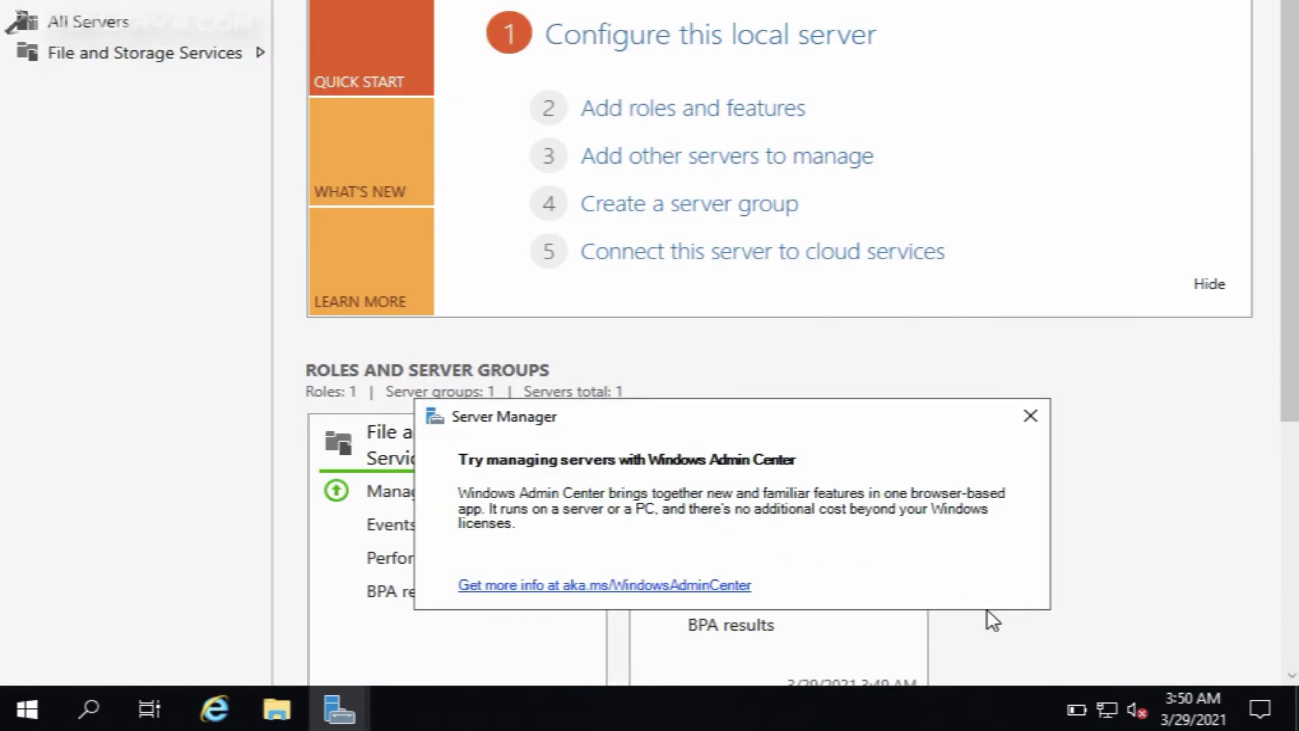
left_click_drag(987, 614, 990, 654)
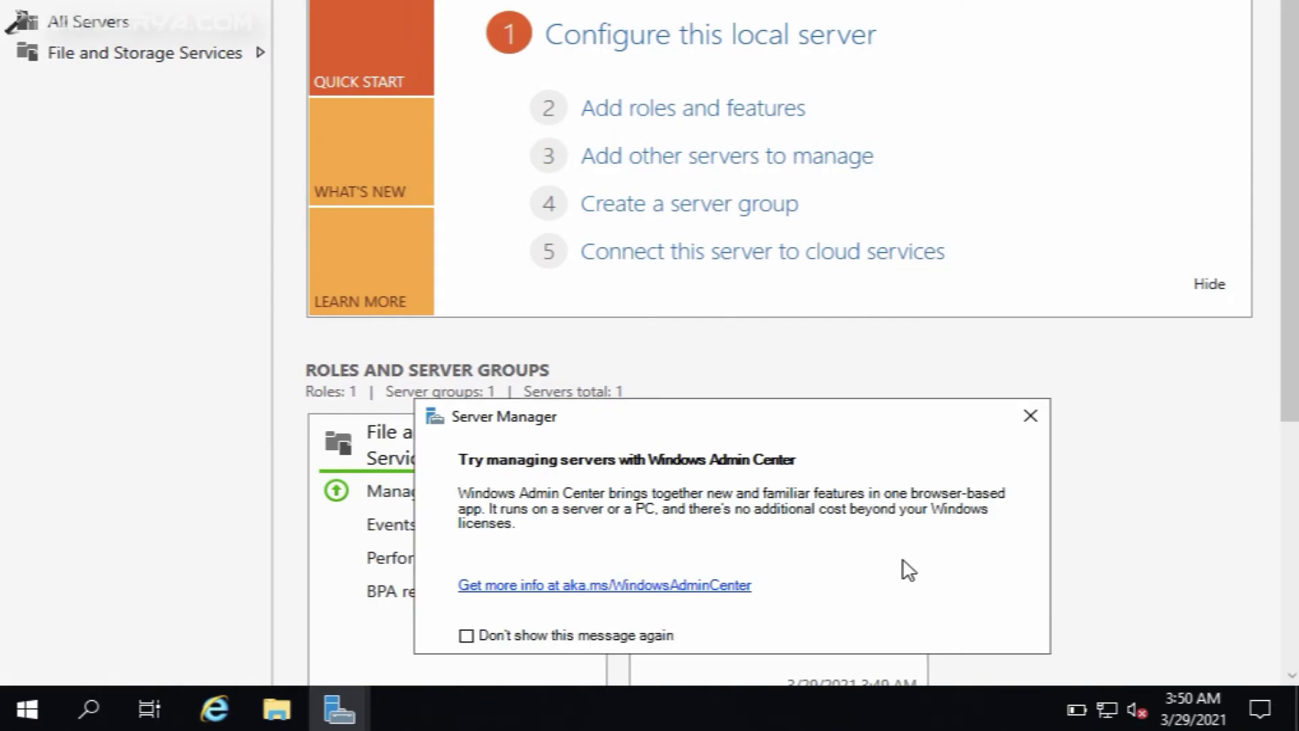
left_click(557, 637)
left_click(1028, 415)
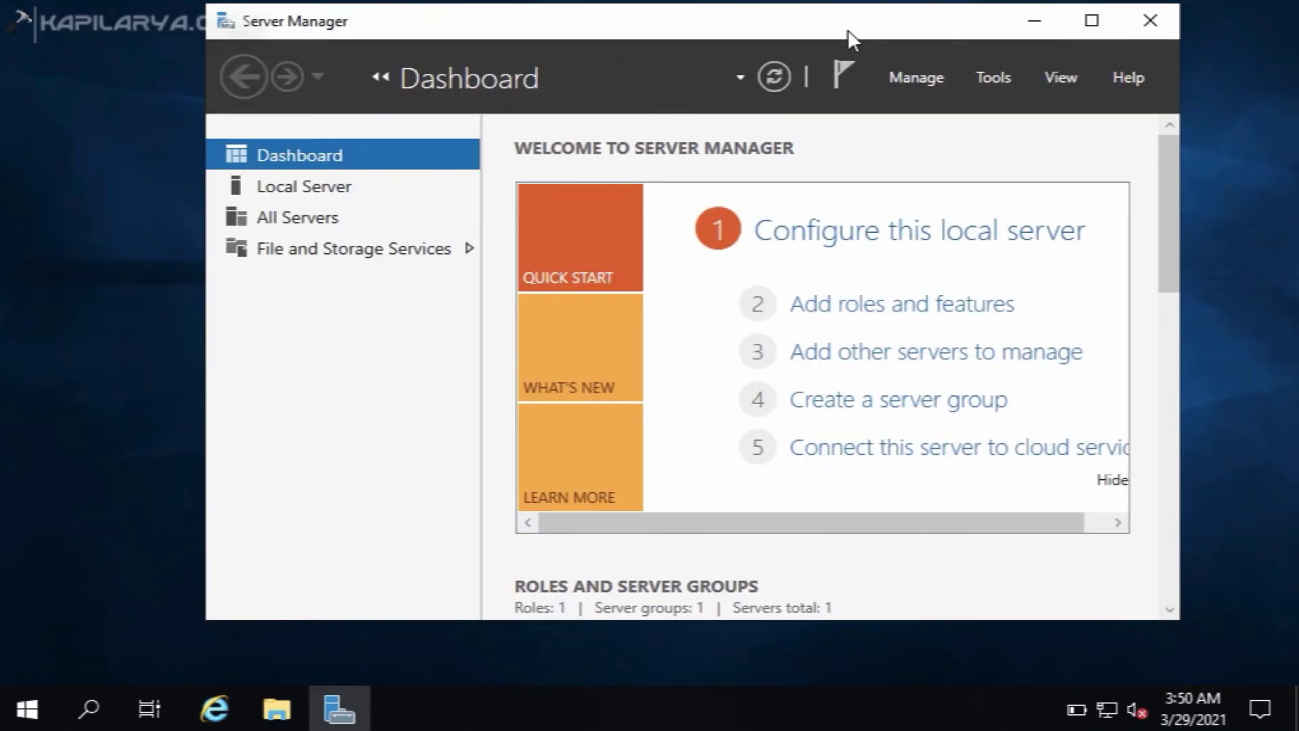
left_click_drag(850, 40, 800, 142)
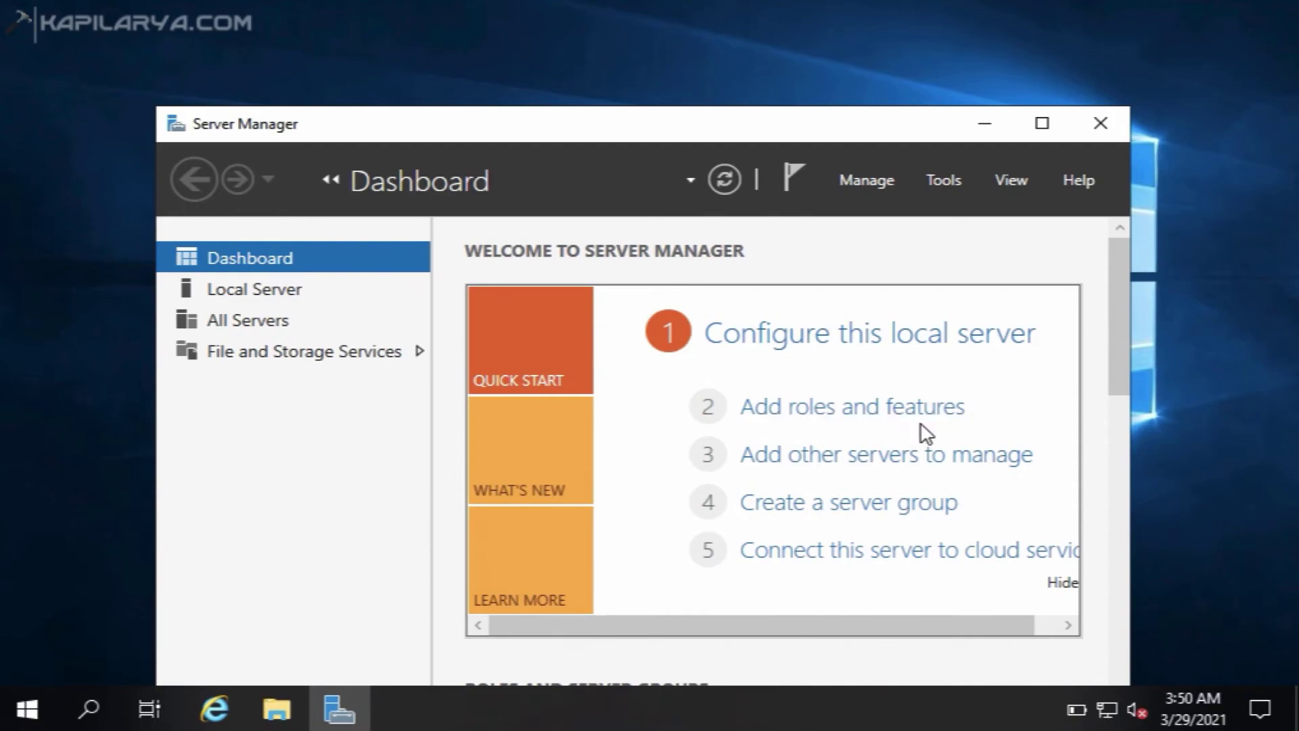
left_click(1103, 124)
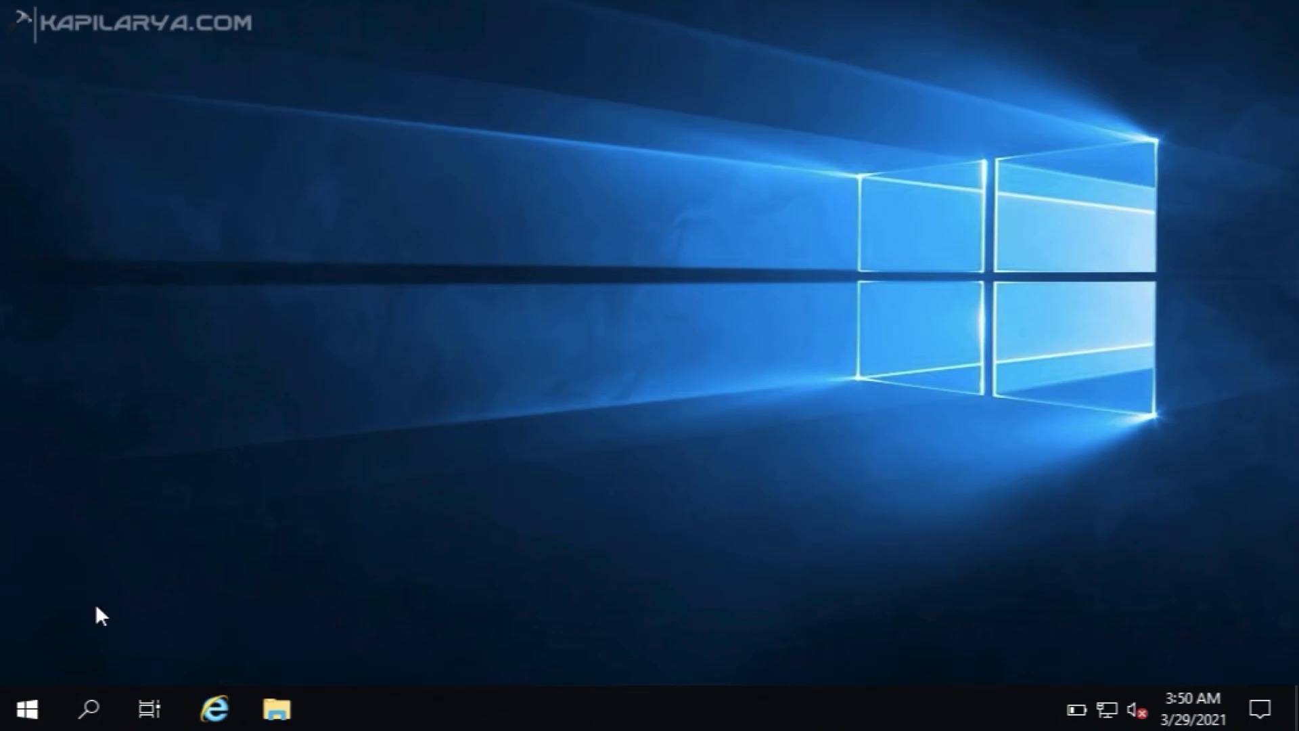
Open Windows Settings to the Activation page showing Windows Server 2019 Standard is not activated.
right_click(27, 709)
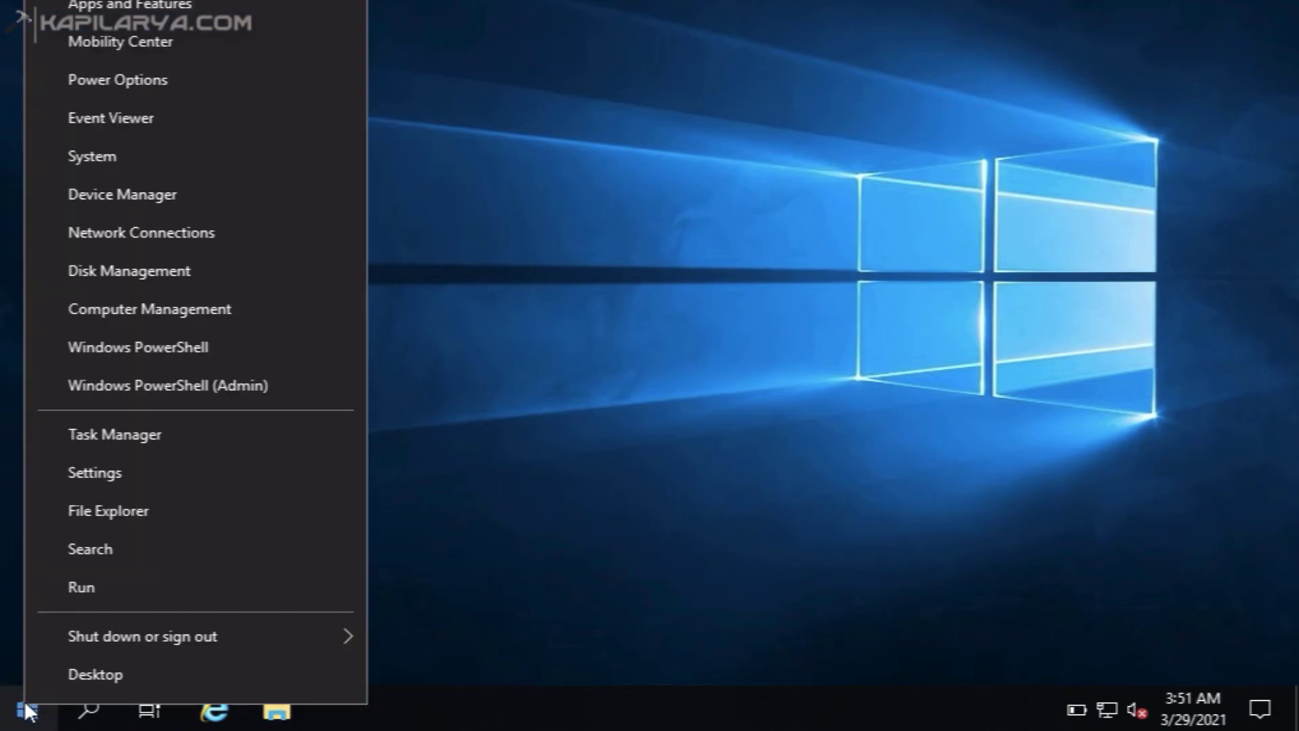
left_click(88, 472)
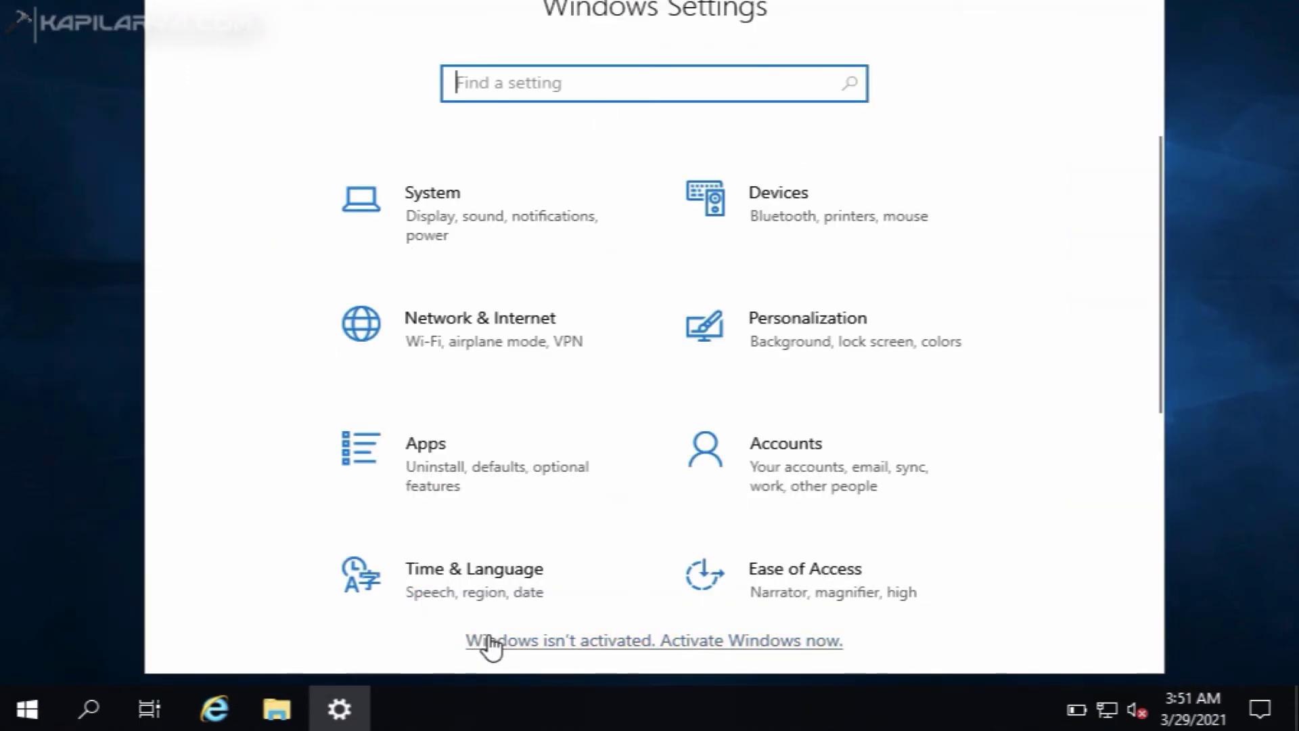
left_click(586, 641)
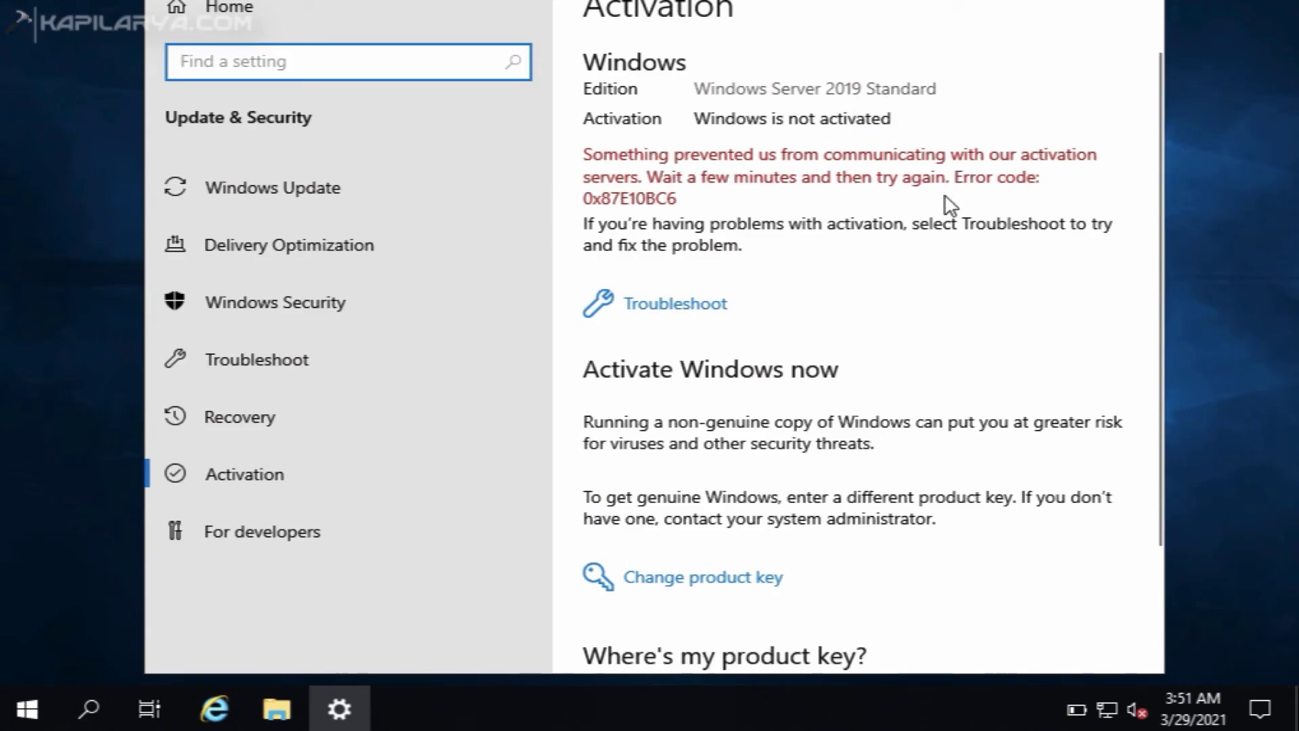
Confirm Personalization > Background is locked, then open Enter a product key from Activation.
left_click(261, 5)
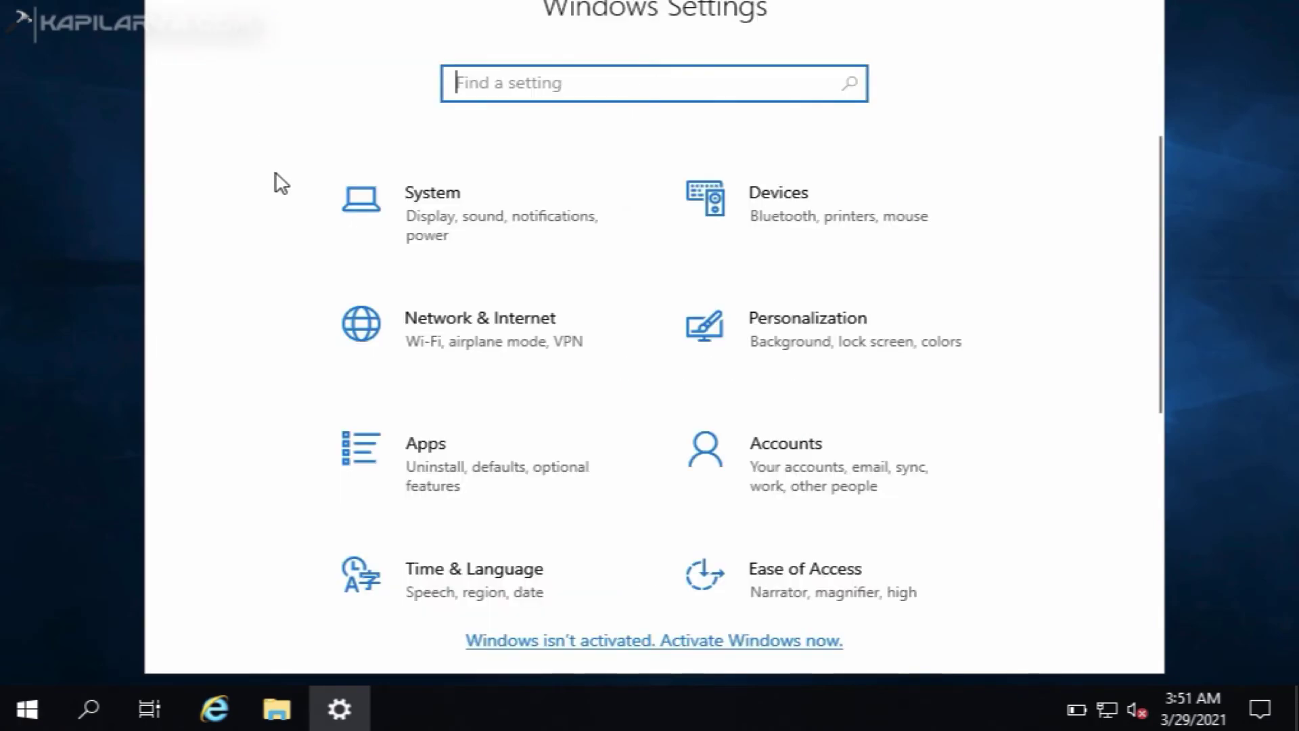
left_click(856, 325)
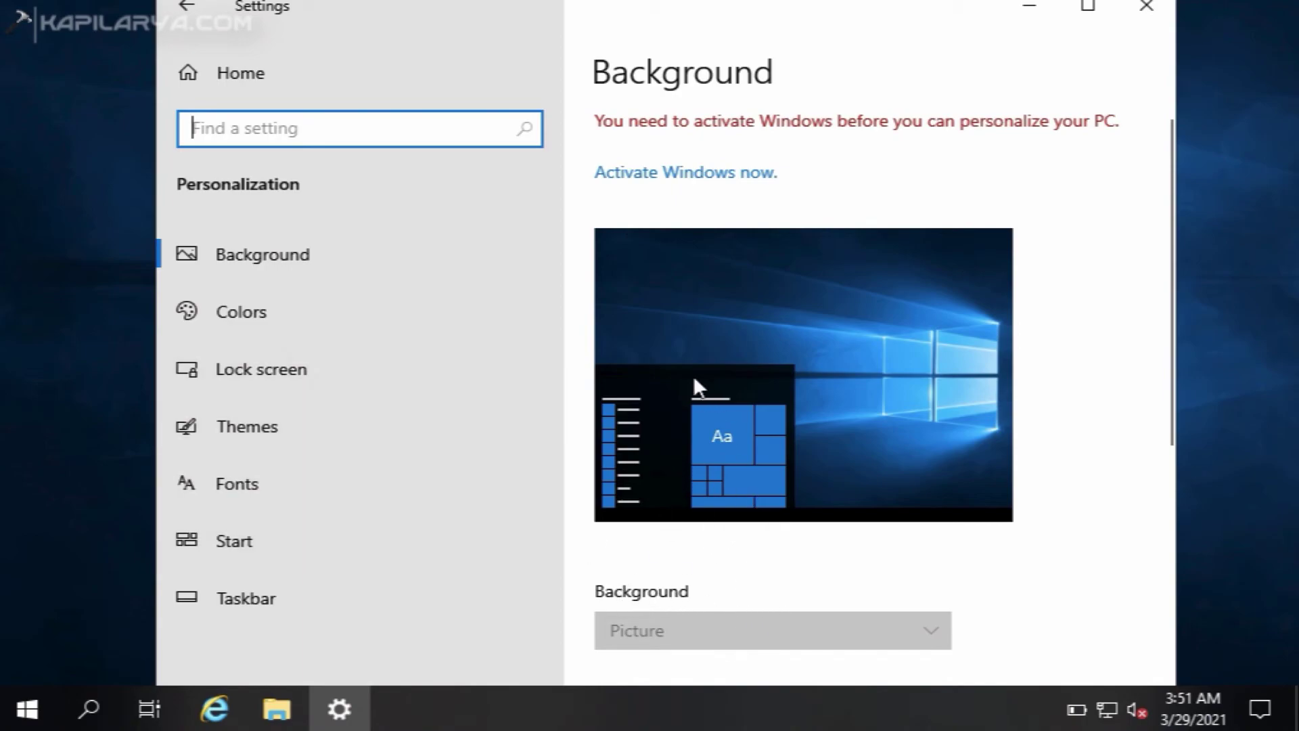
left_click(684, 174)
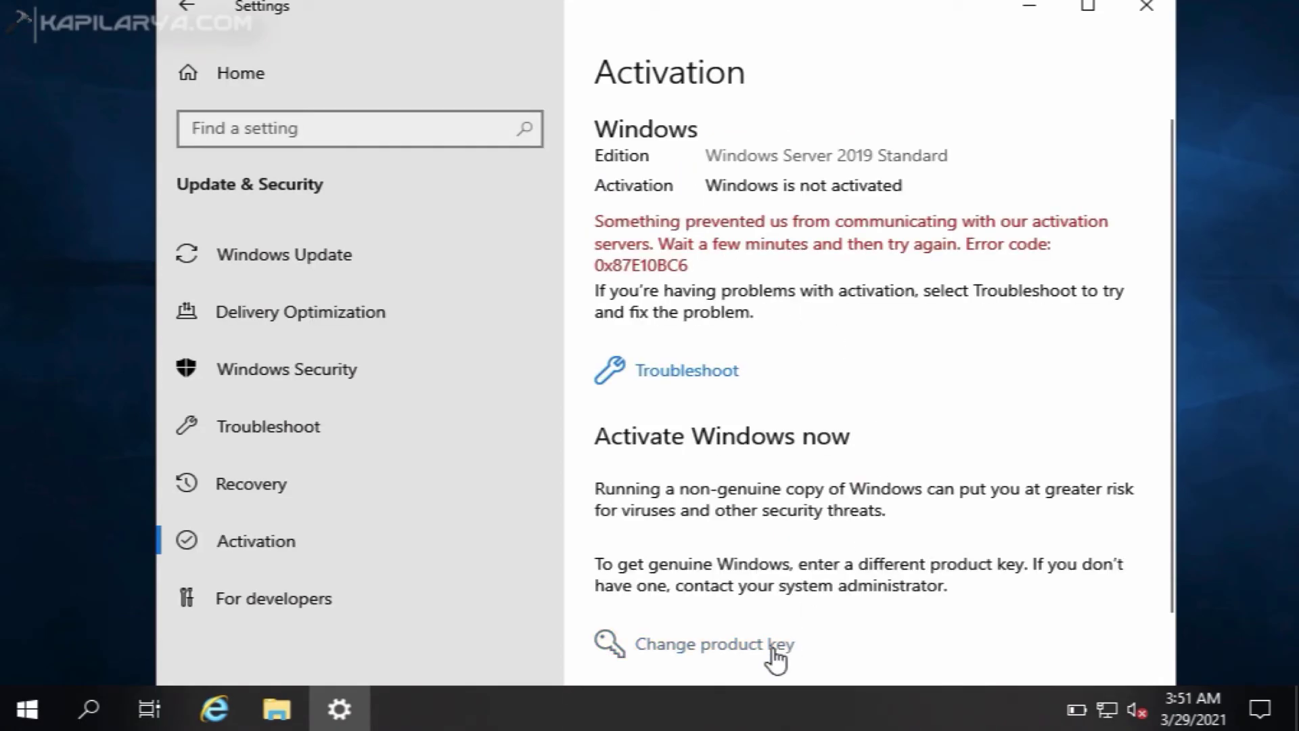
left_click(701, 657)
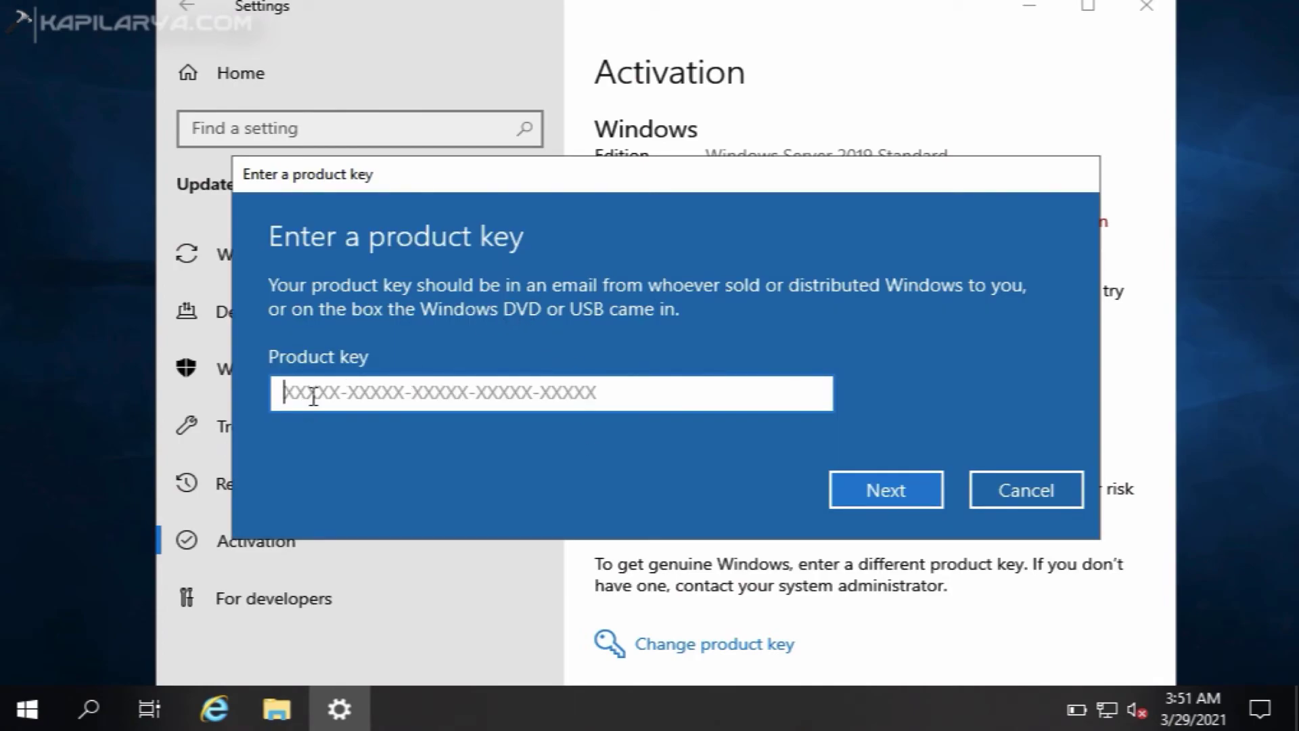
Paste the product key, activate Windows Server 2019 Standard, and dismiss the success message.
key("ctrl+v")
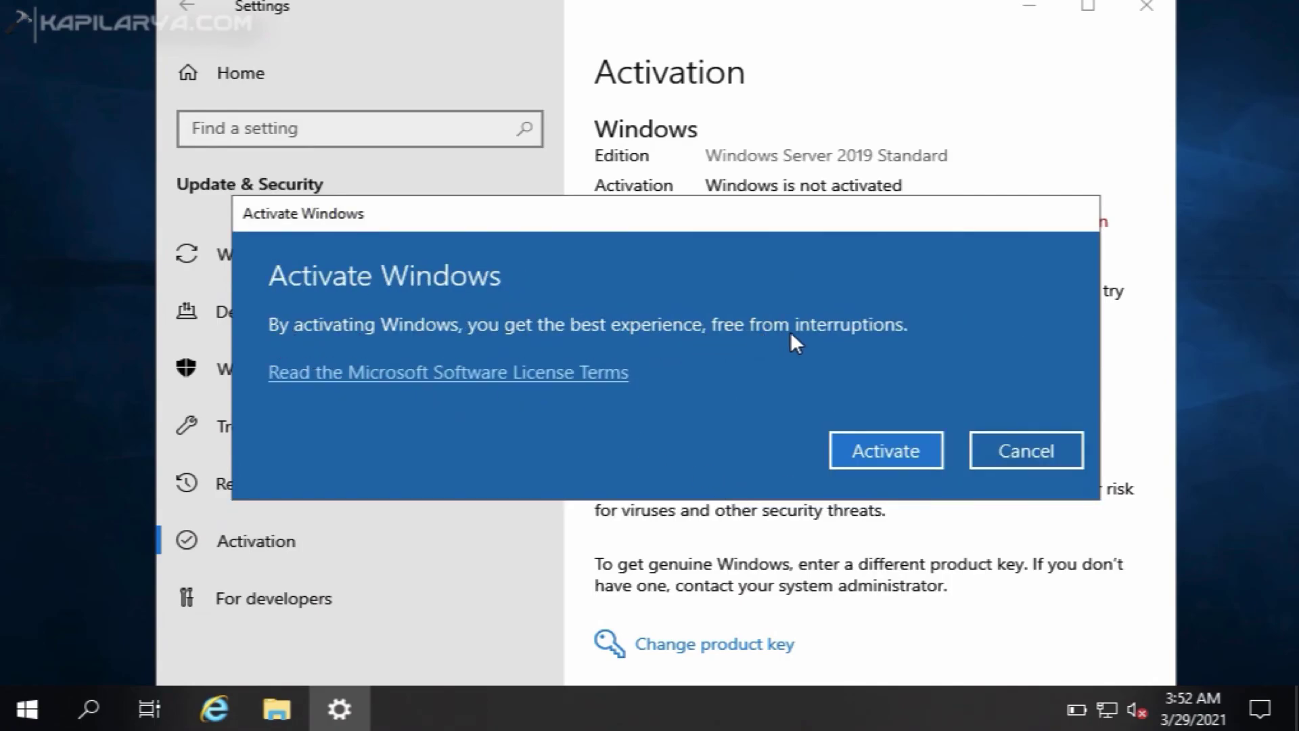
left_click(847, 453)
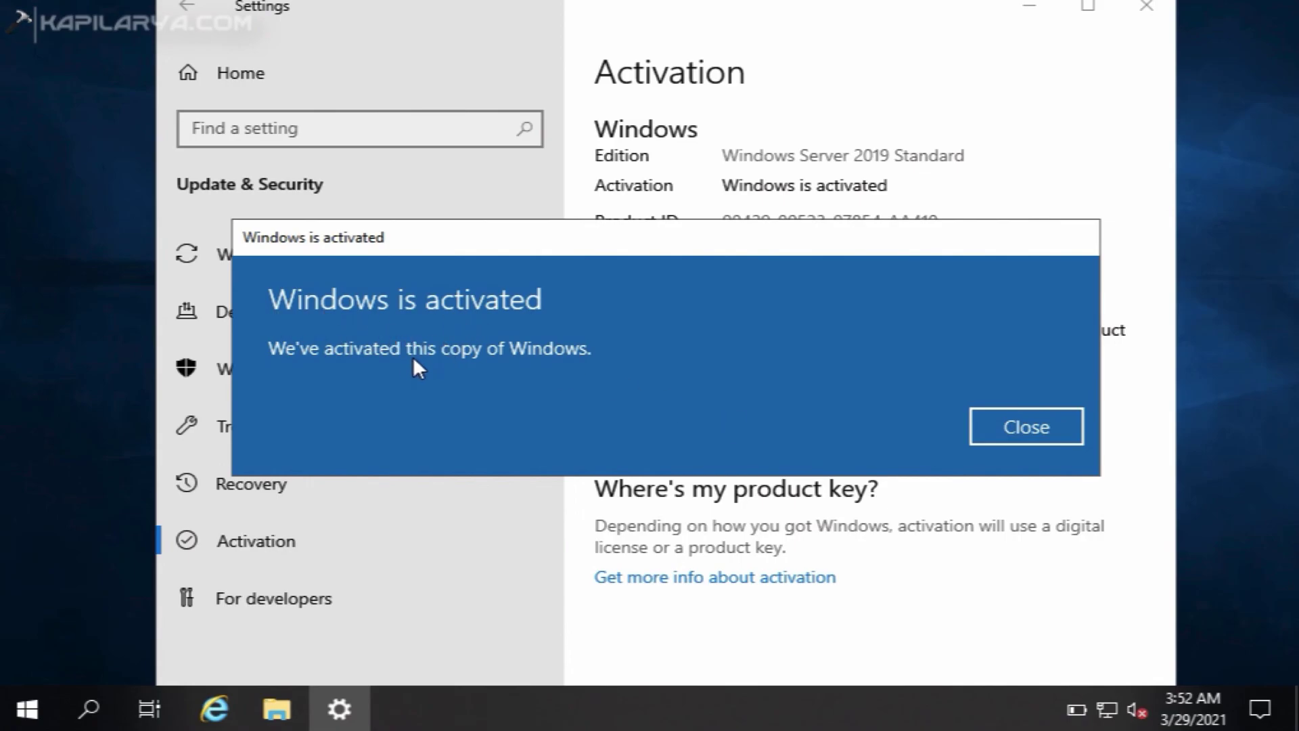
left_click(1016, 436)
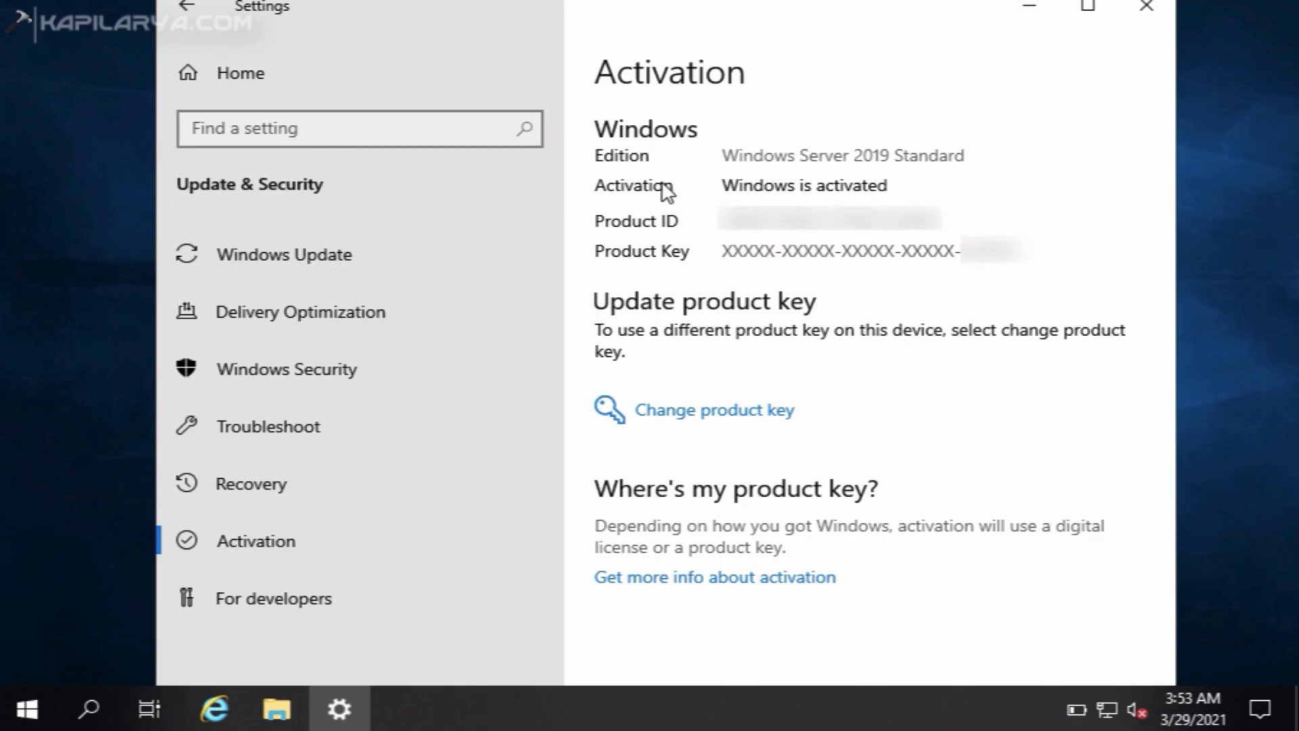
Choose the beach picture with the rock arch as the Personalization background.
left_click(228, 88)
scroll(680, 467, "down", 3)
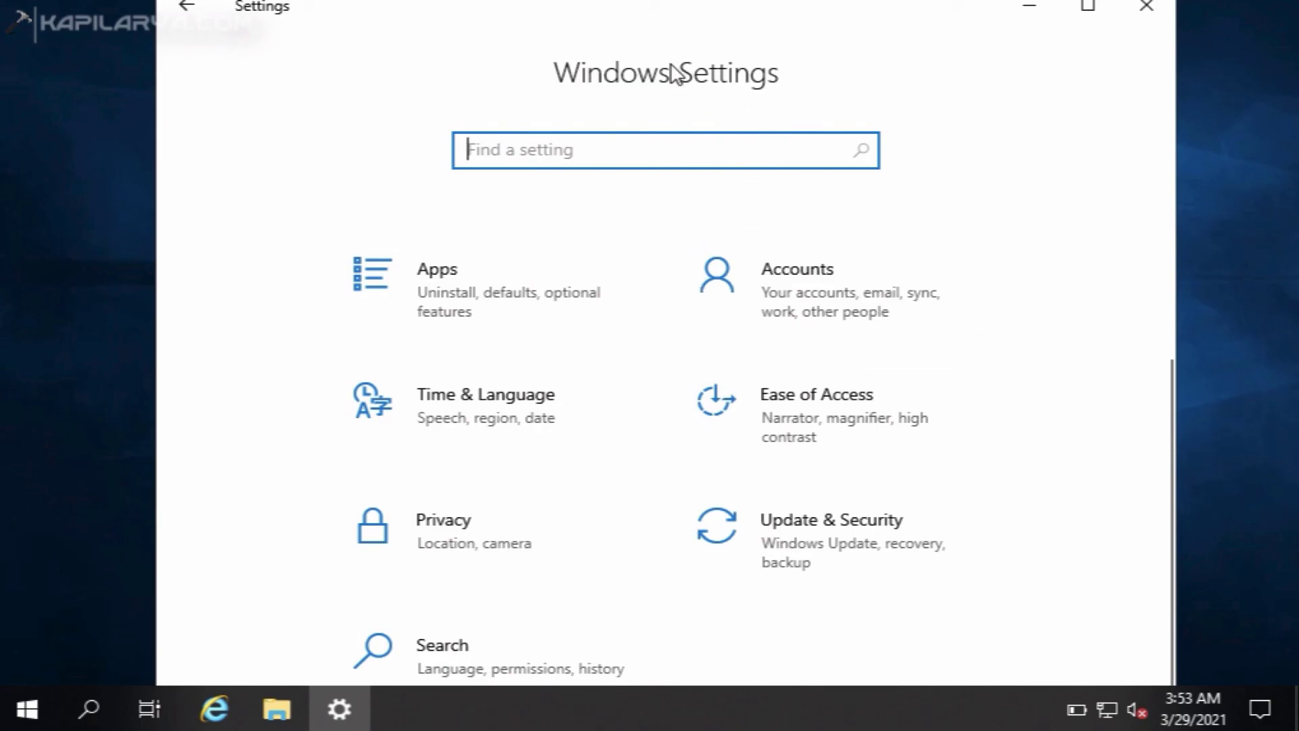
left_click_drag(664, 20, 645, 0)
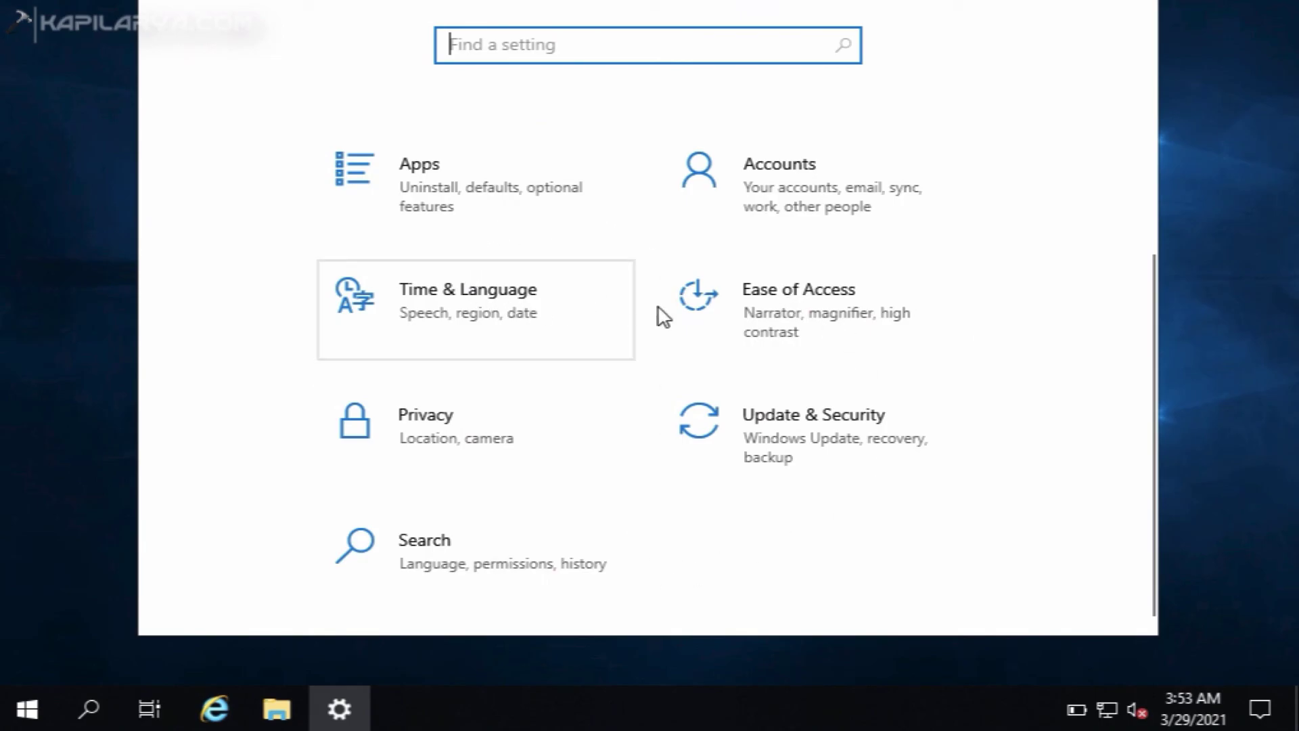
scroll(792, 319, "up", 3)
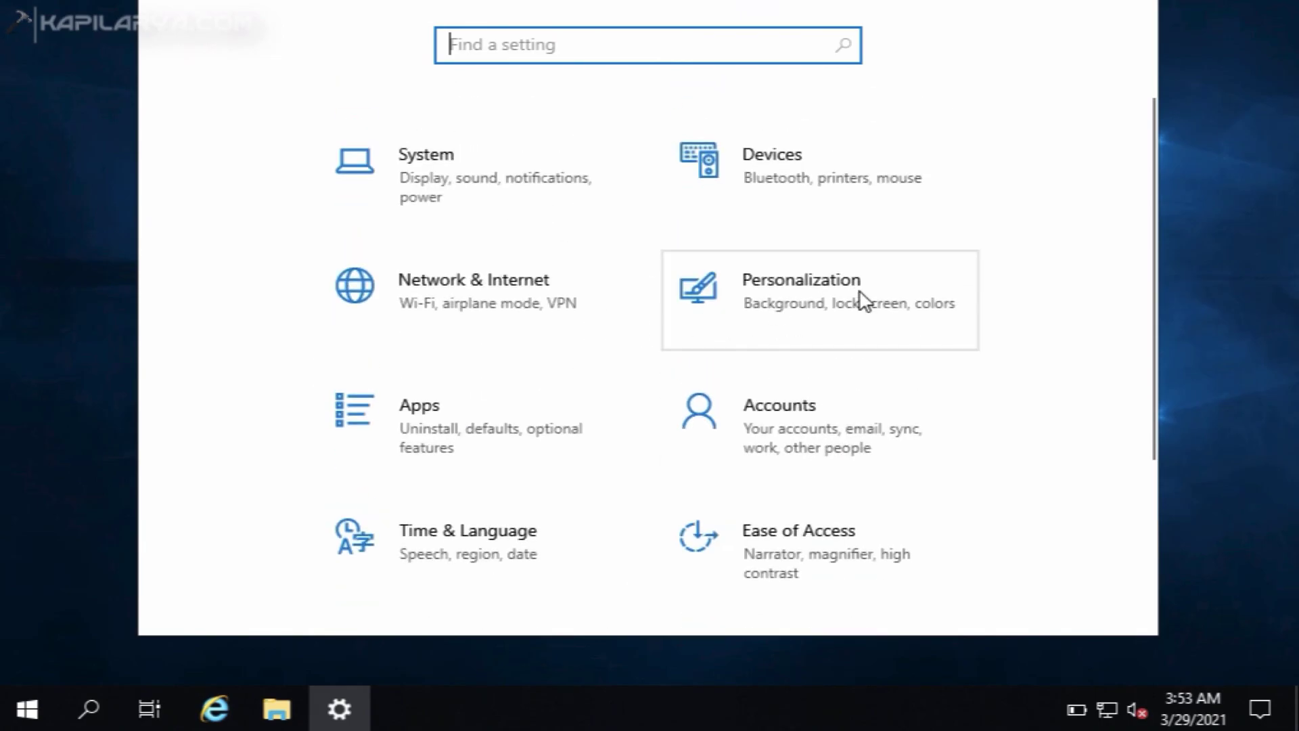
left_click(873, 351)
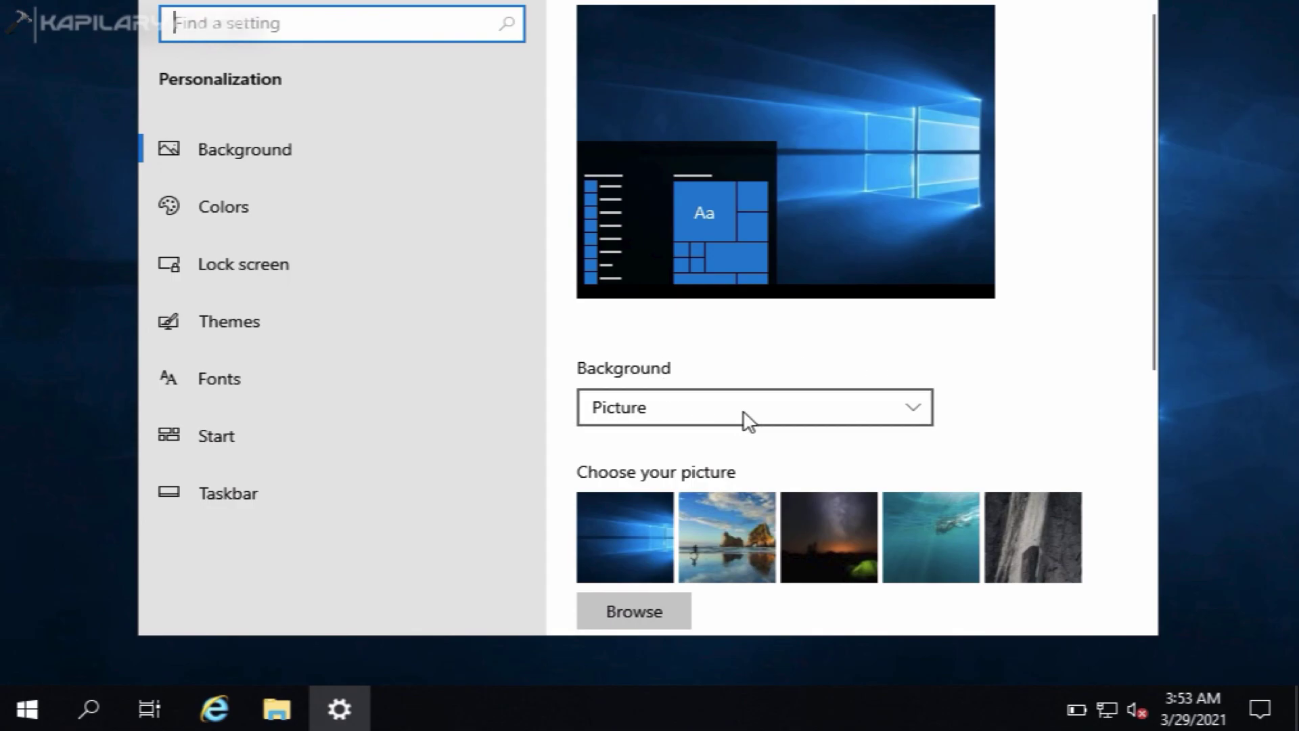
left_click(733, 528)
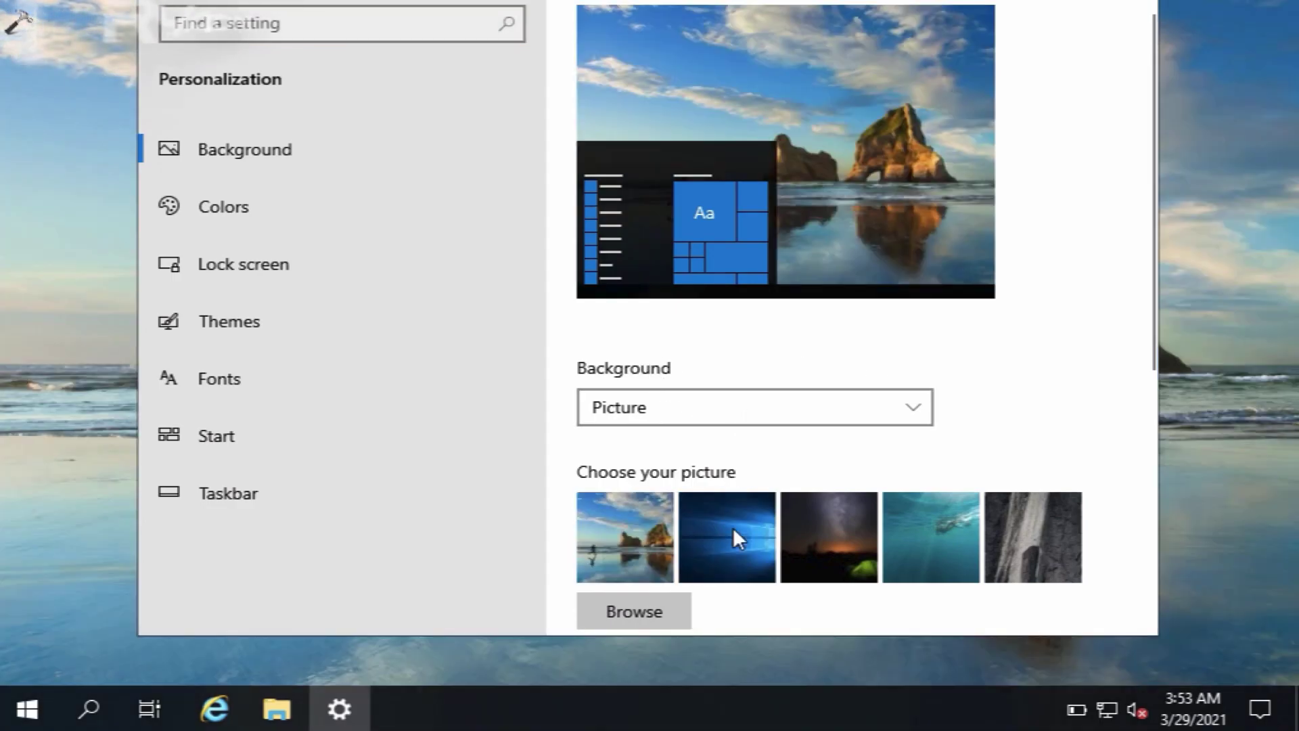